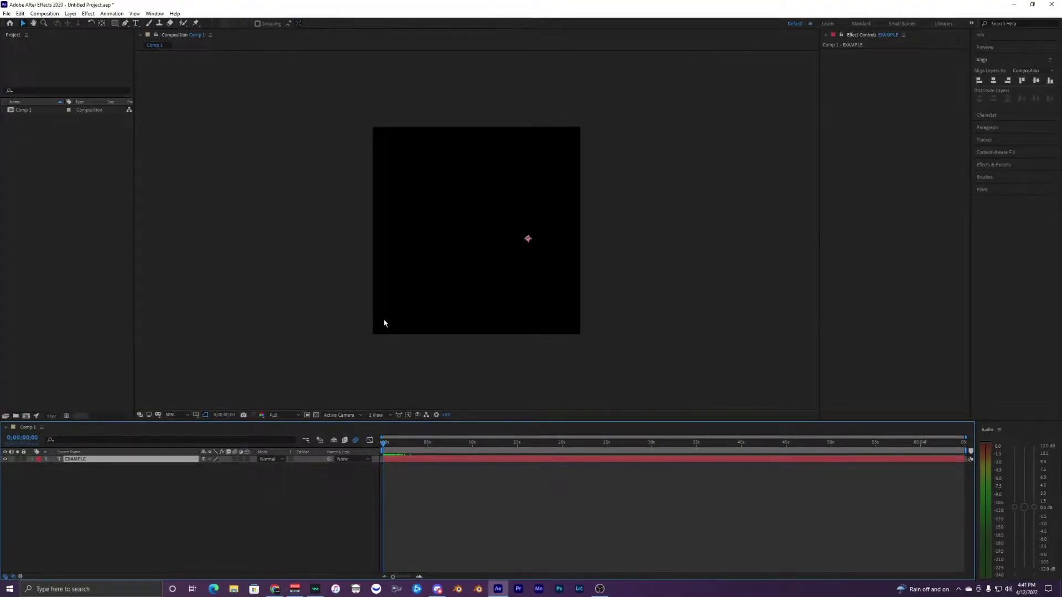
Preview the existing EXAMPLE text animation from the start of the composition
key(space)
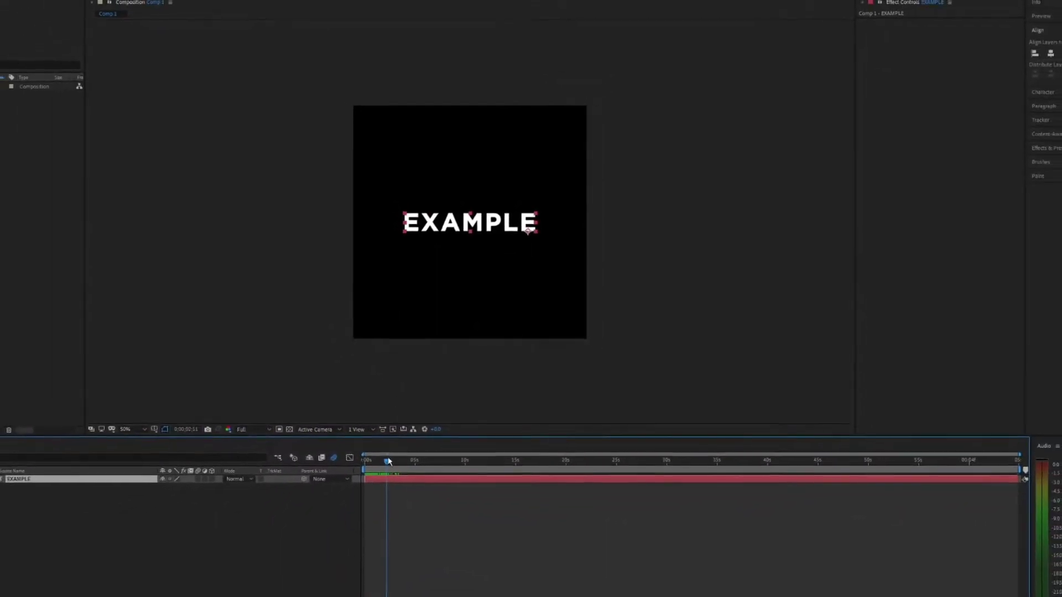
click(345, 482)
drag(375, 454, 370, 455)
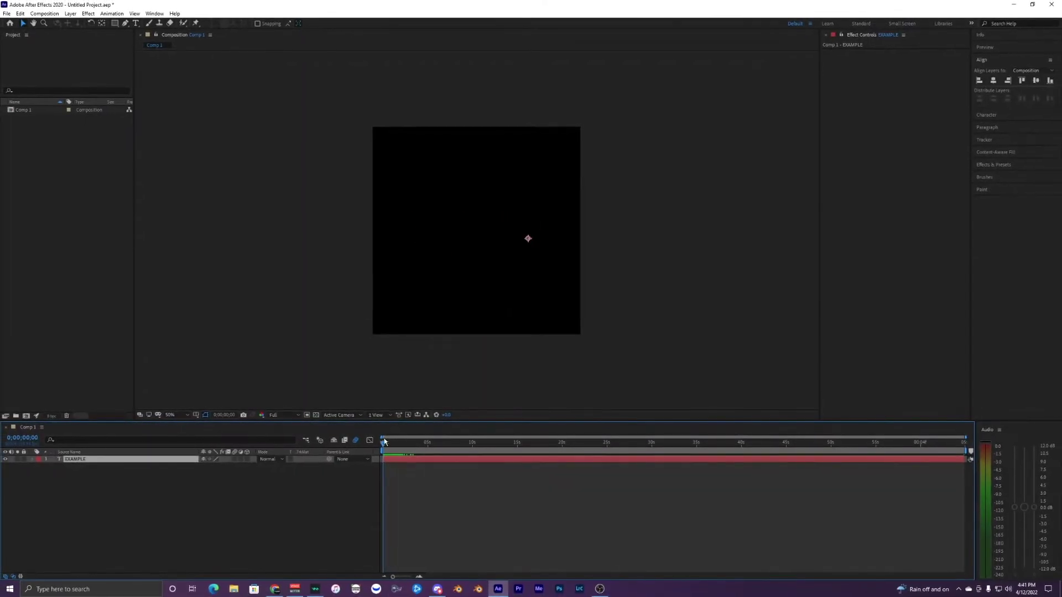
key(period)
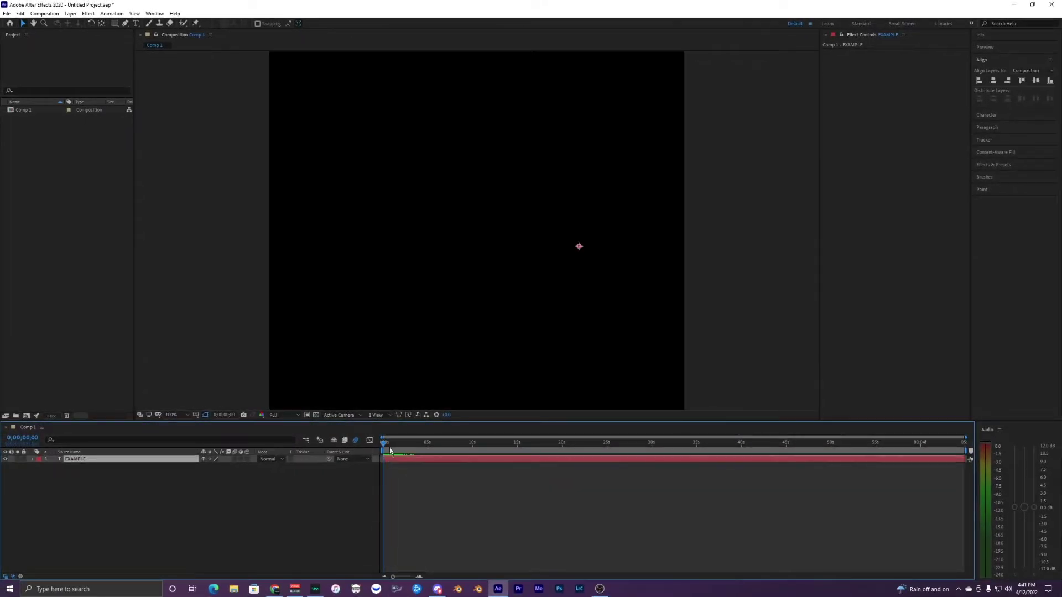
key(space)
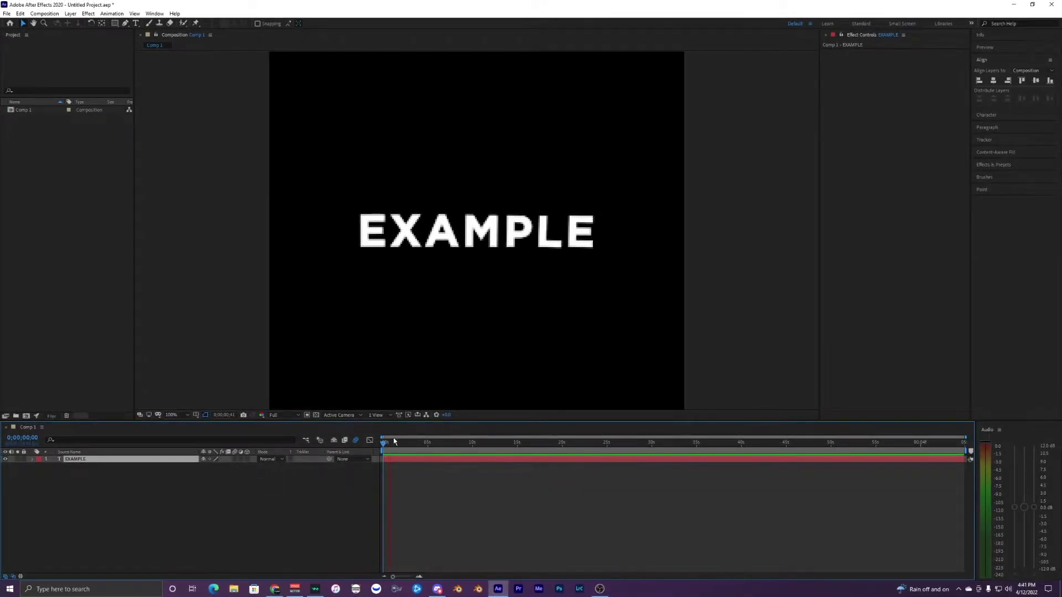
Delete the existing text layer and create a new text layer reading "EXAMPLE"
key(v)
key(Delete)
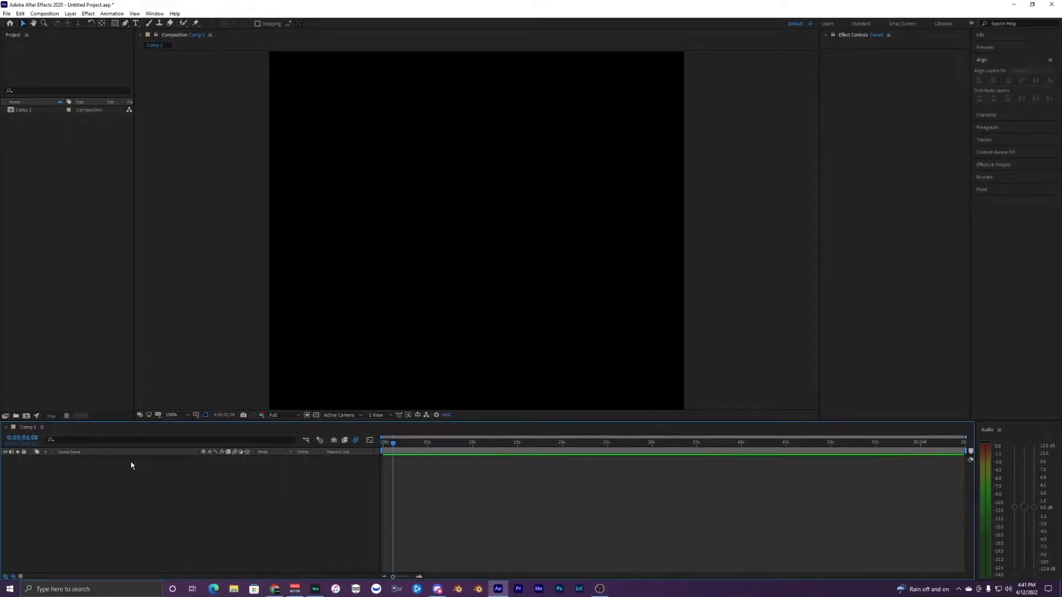
click(135, 23)
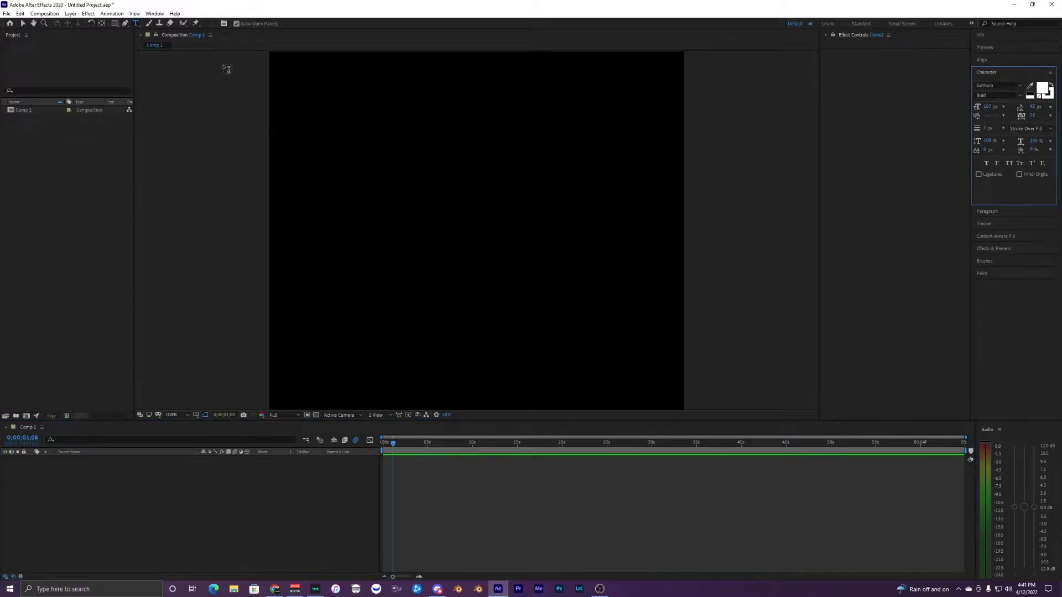
click(455, 227)
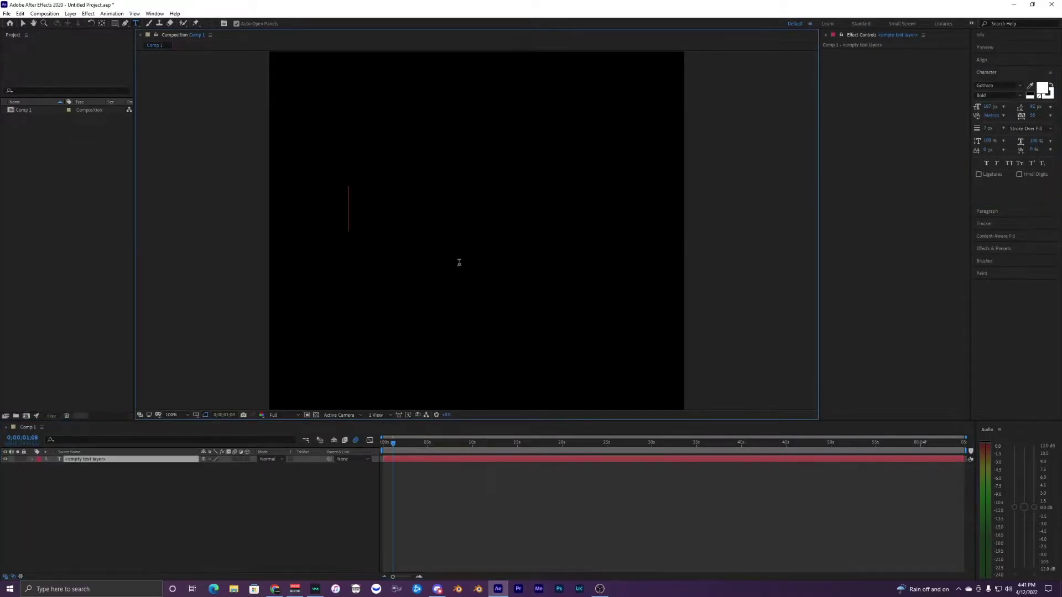
text(EXAMPLE)
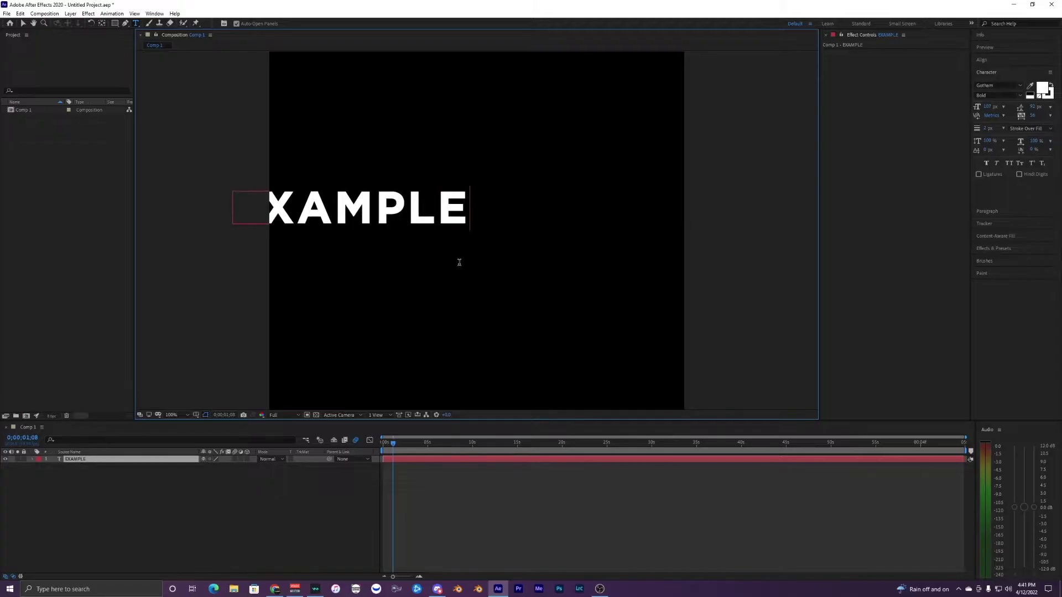
Move the EXAMPLE text to the middle of the composition and align it to the horizontal center
click(22, 23)
drag(342, 204, 458, 227)
click(982, 59)
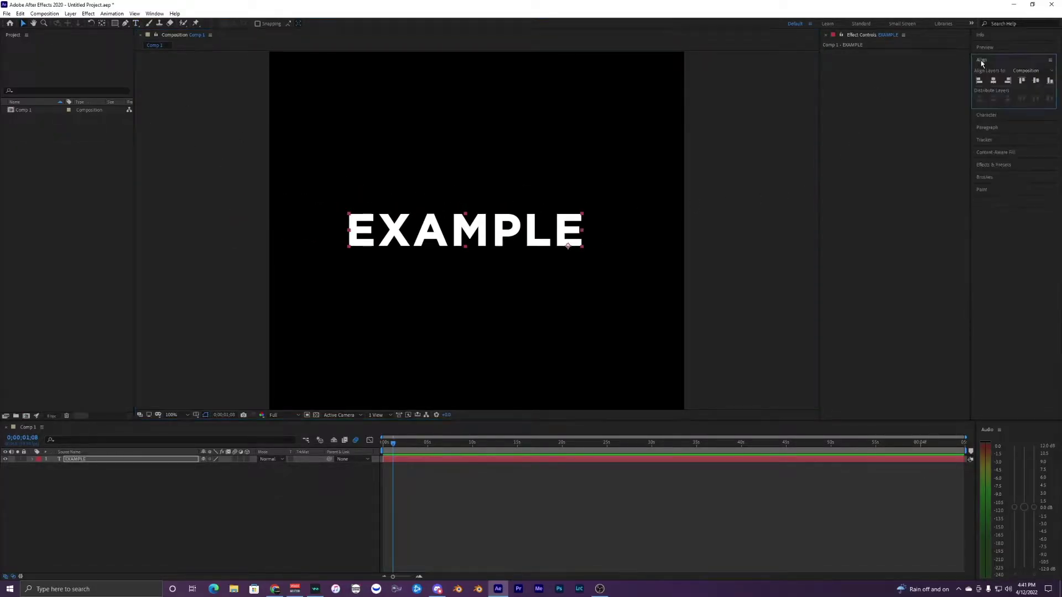
click(993, 80)
key(comma)
key(comma)
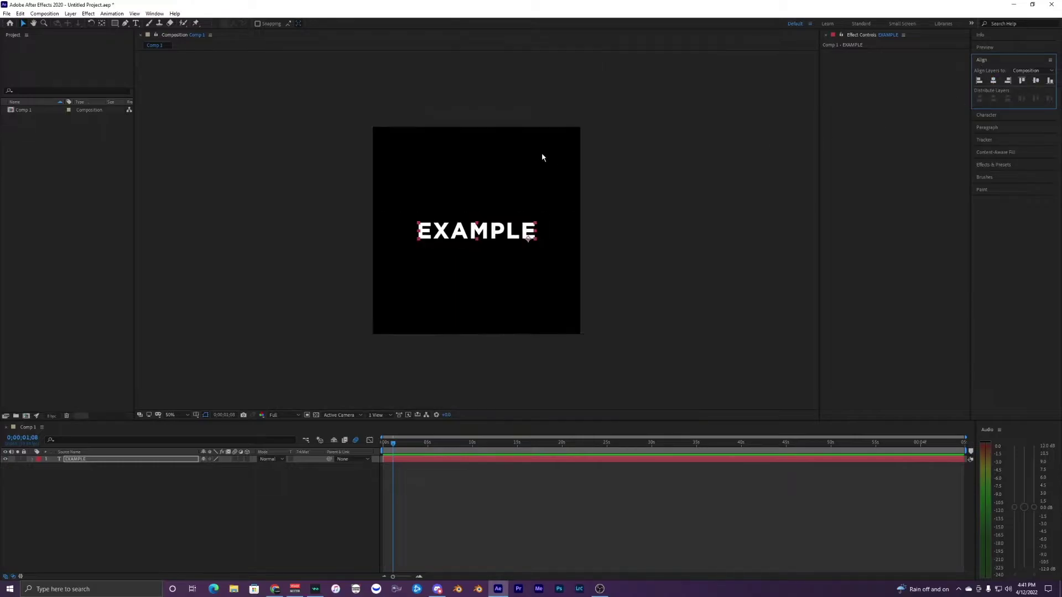
click(683, 175)
click(989, 62)
Return the current time to 0;00;00;00 and expand the EXAMPLE layer's Transform properties
scroll(460, 269, up, 1)
scroll(458, 271, down, 1)
drag(411, 445, 380, 446)
click(395, 462)
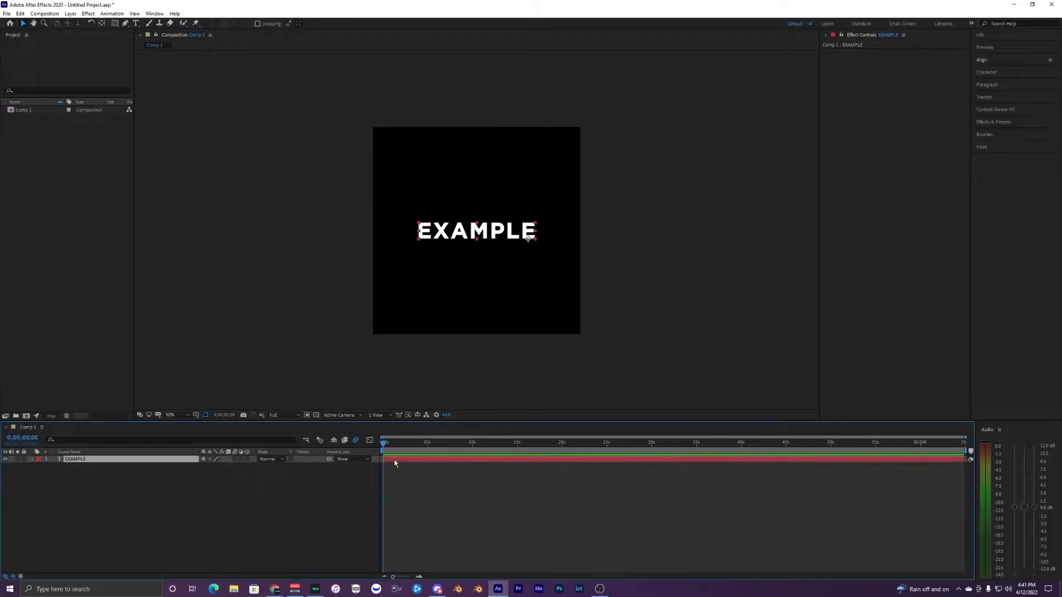
click(32, 460)
click(65, 483)
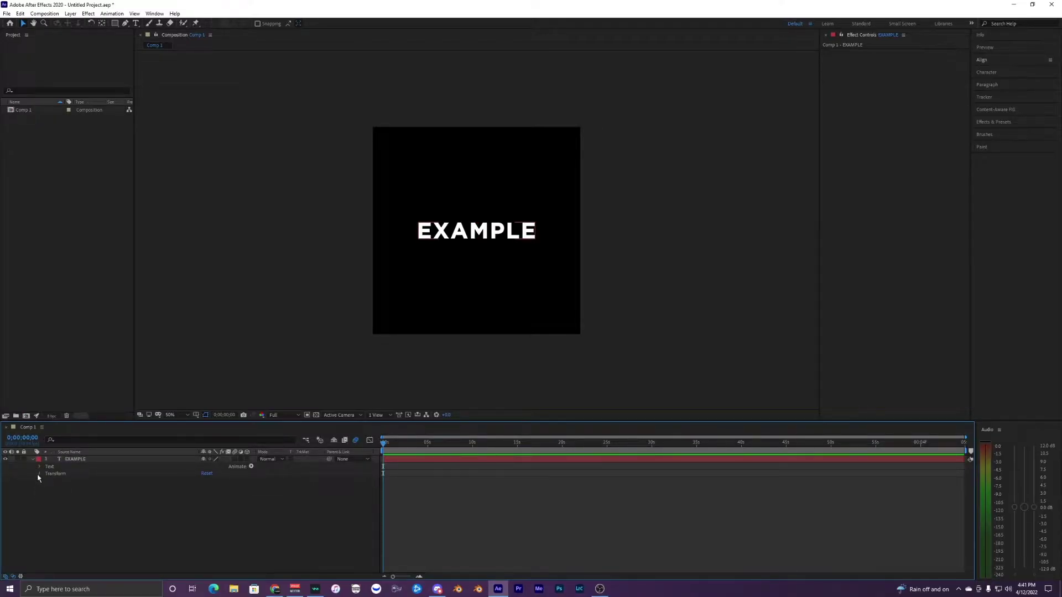
click(39, 474)
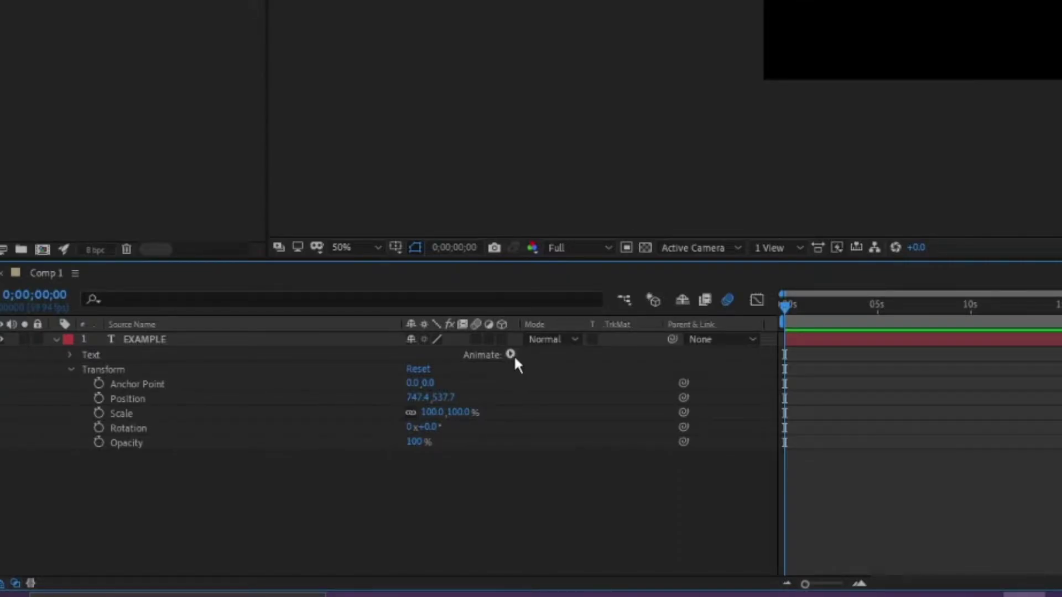
Add a Scale text animator to the EXAMPLE layer and set its scale to 0%
click(510, 355)
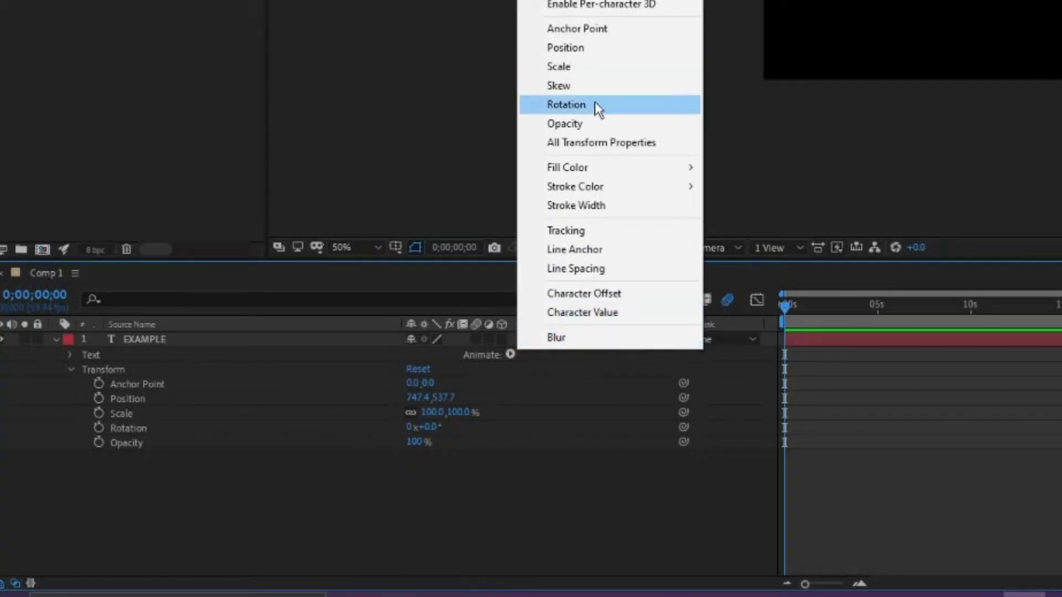
click(593, 65)
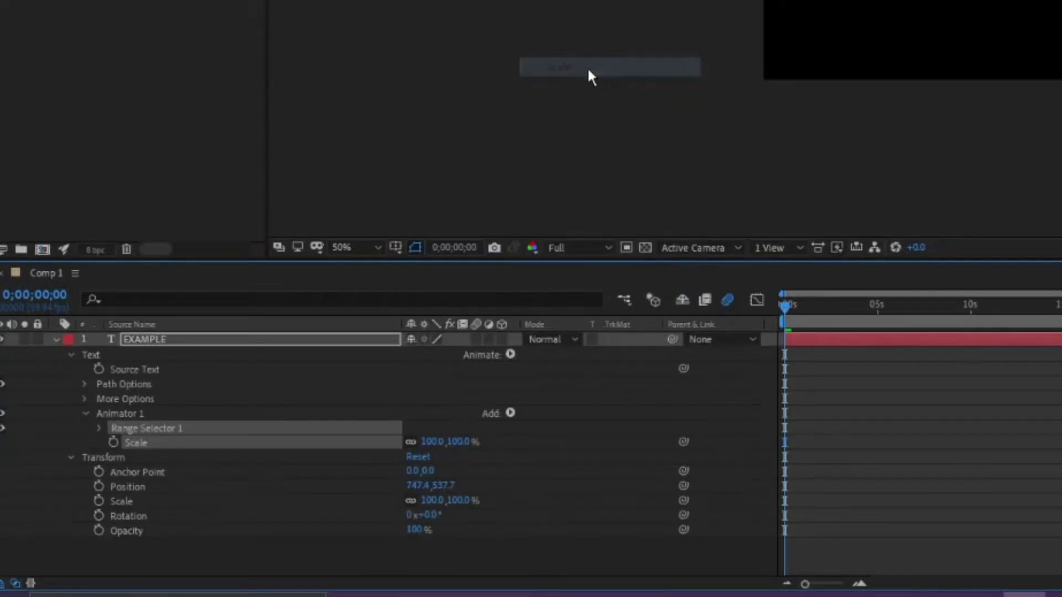
click(437, 441)
text(0)
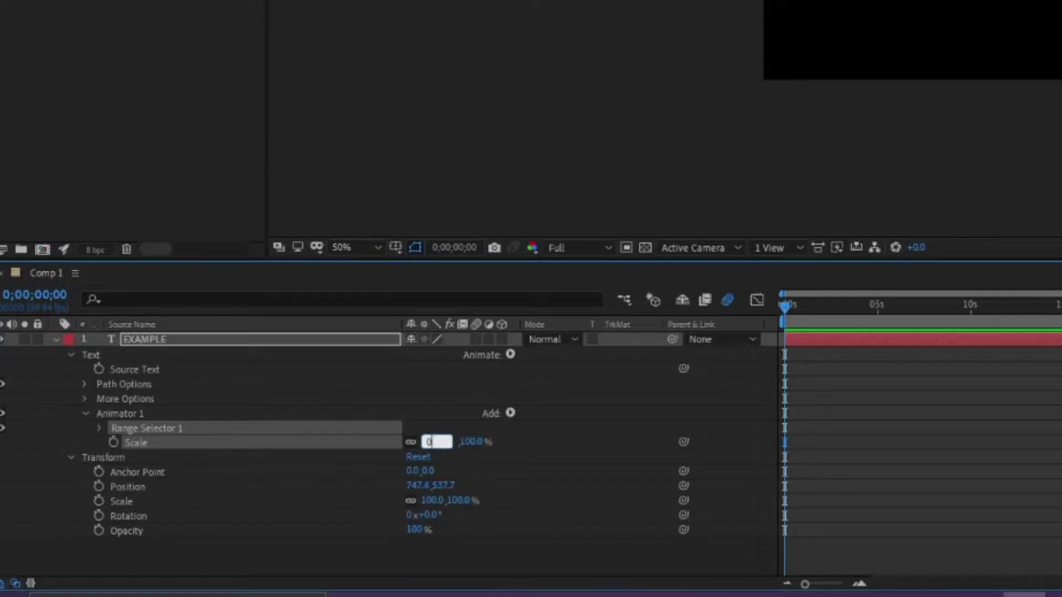
key(Return)
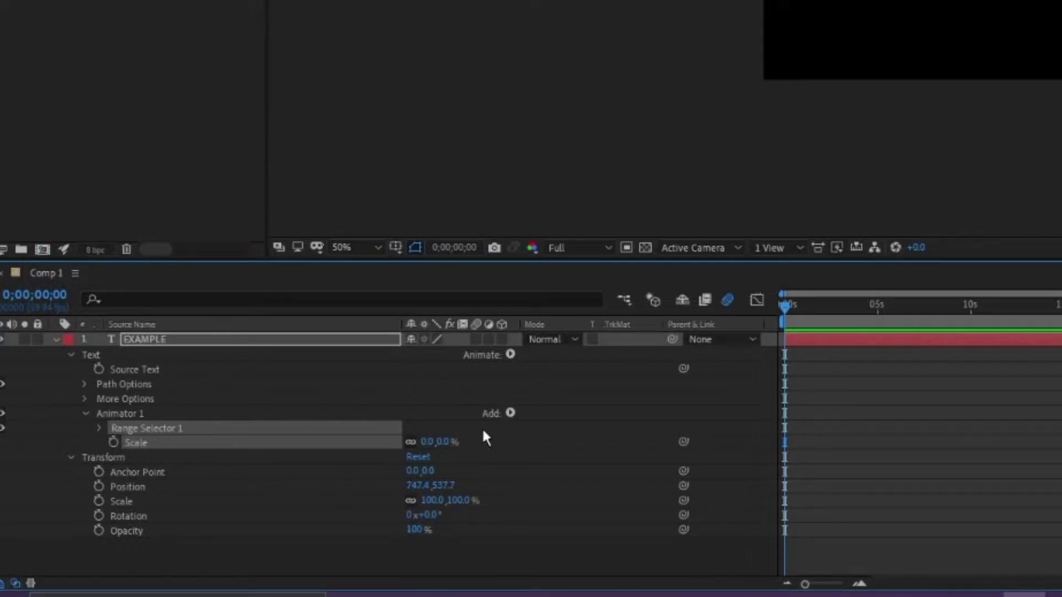
Add a Rotation property to Animator 1 and set it to 90°
click(510, 414)
mouse_move(545, 420)
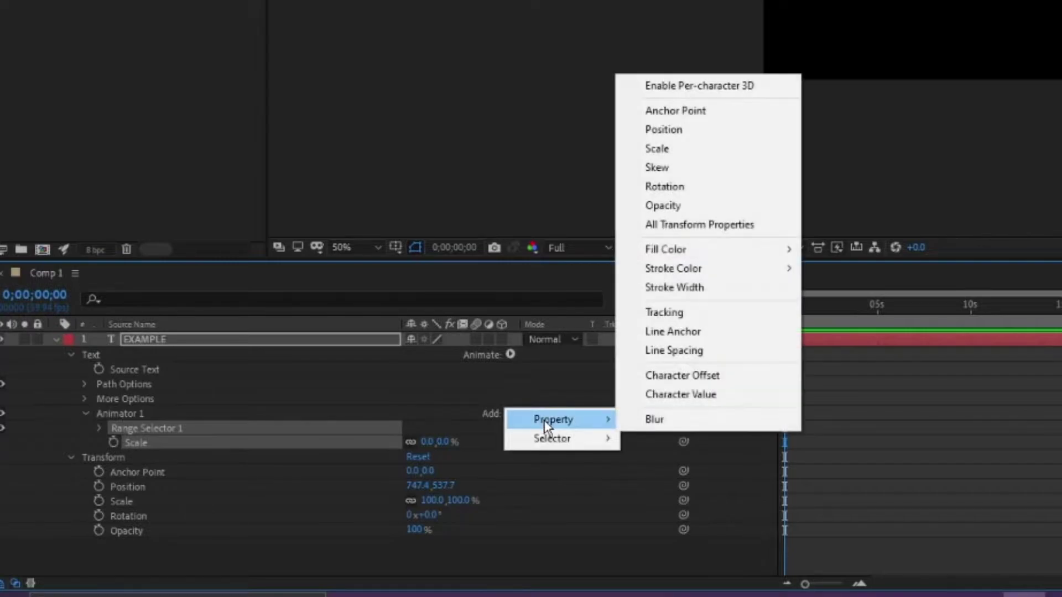
click(691, 195)
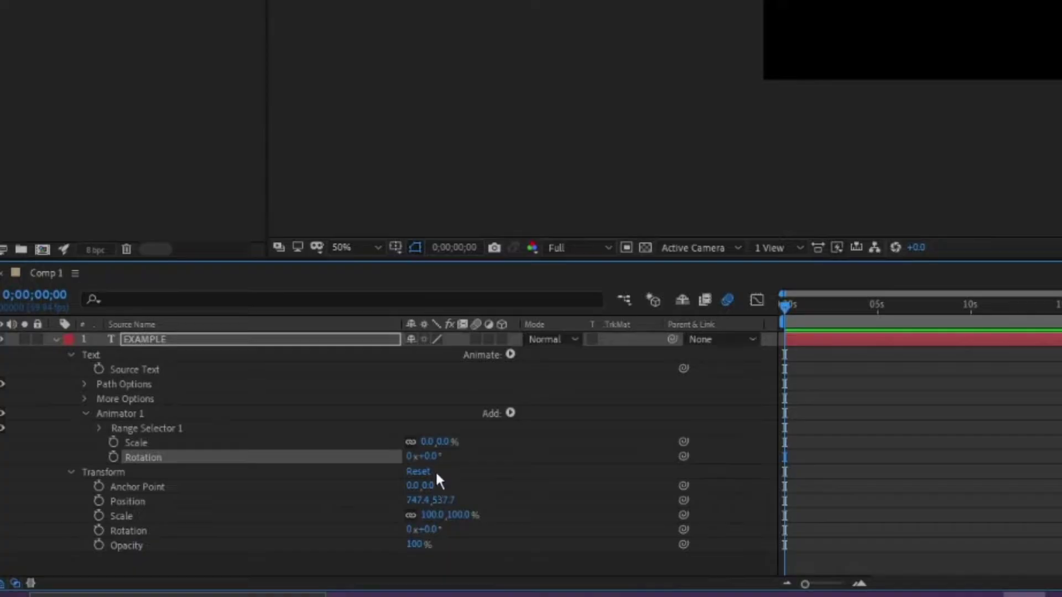
click(429, 456)
text(90)
key(Return)
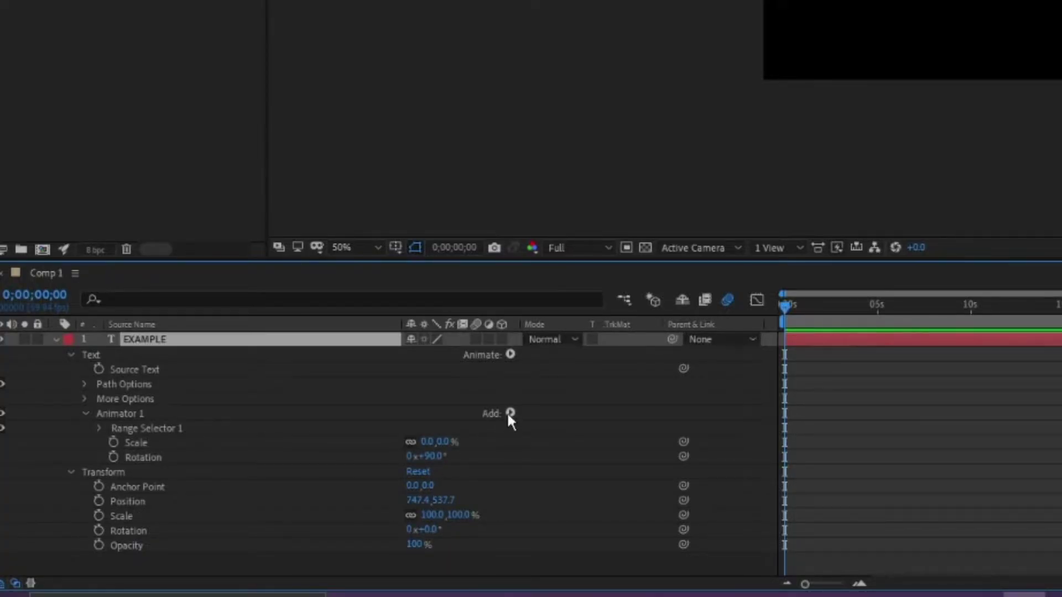
Add a Position property to Animator 1 and set its Y value to 92
click(507, 412)
mouse_move(517, 420)
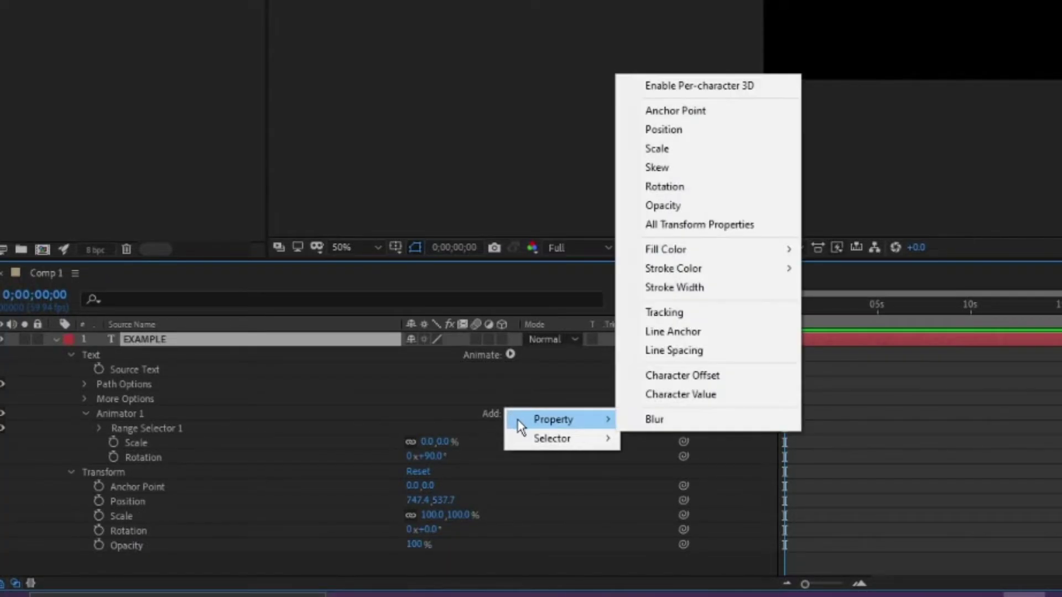
click(711, 129)
click(428, 441)
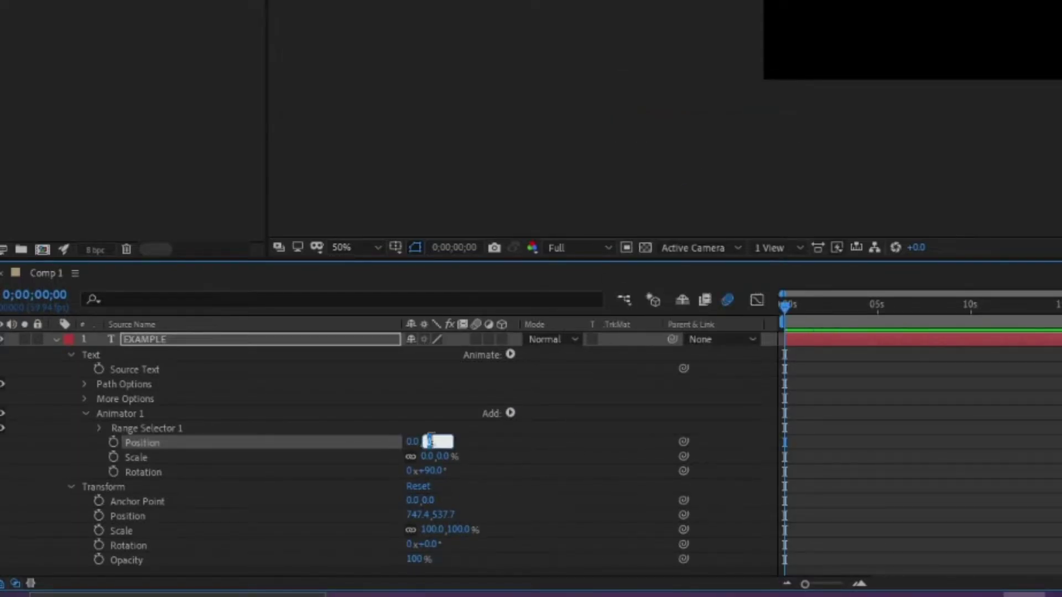
text(92)
key(Return)
Add an Expression selector to Animator 1 and expand it down to its Amount expression
click(394, 416)
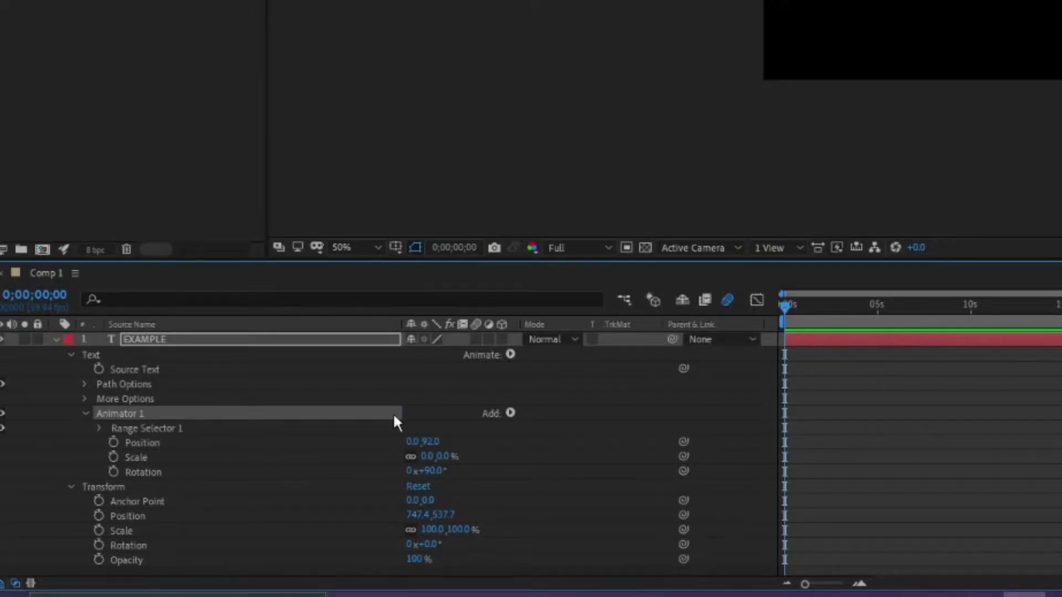
click(510, 413)
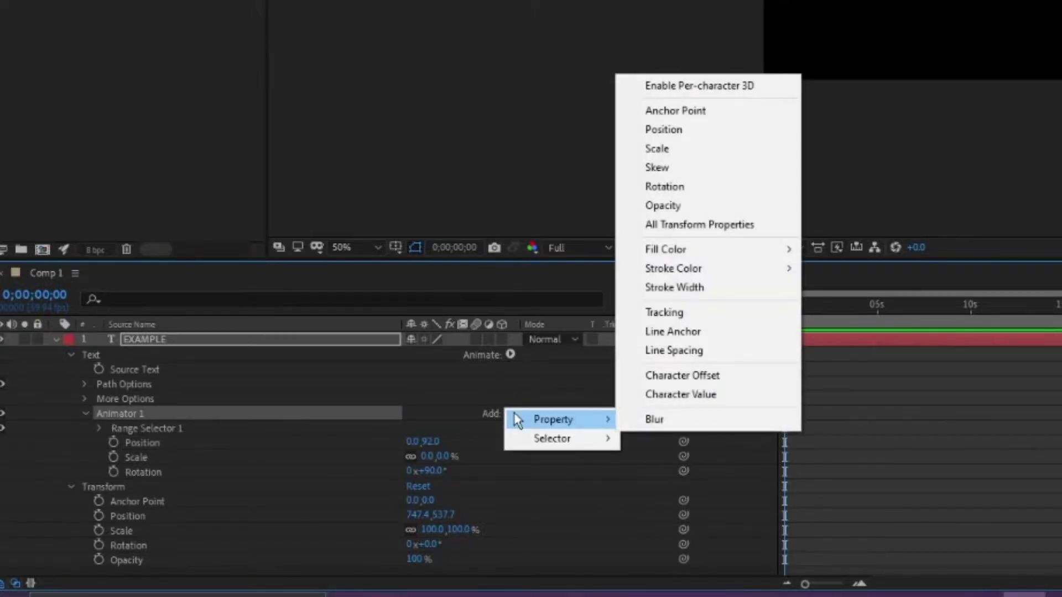
mouse_move(570, 442)
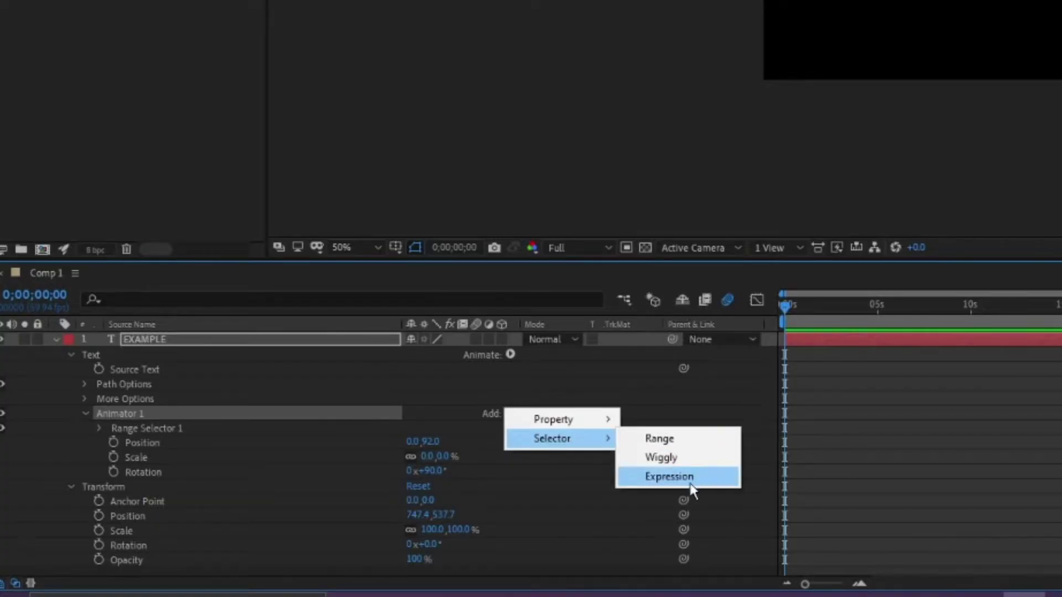
click(672, 481)
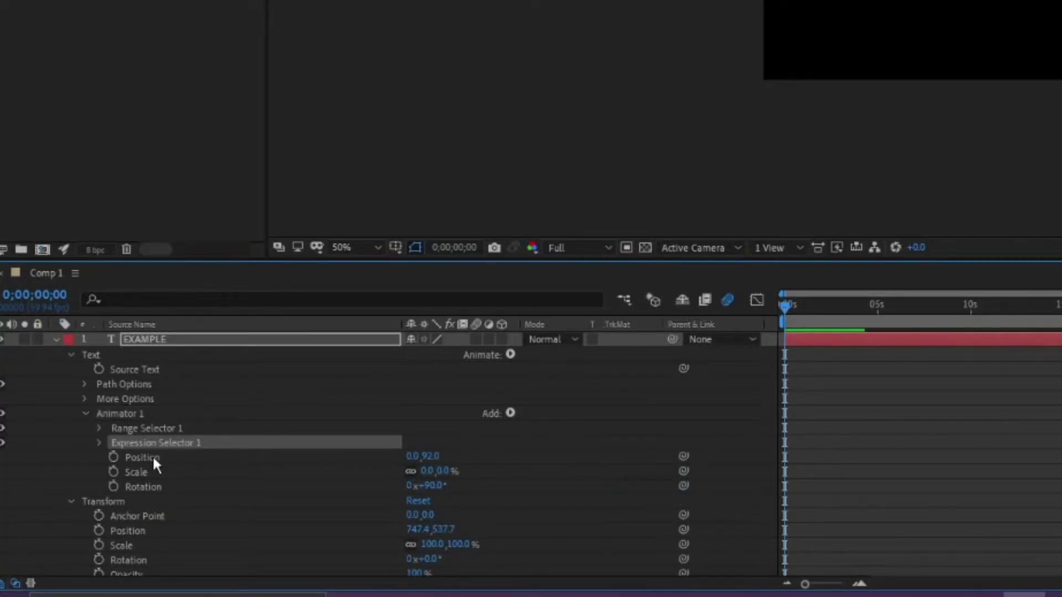
click(99, 443)
scroll(162, 432, down, 2)
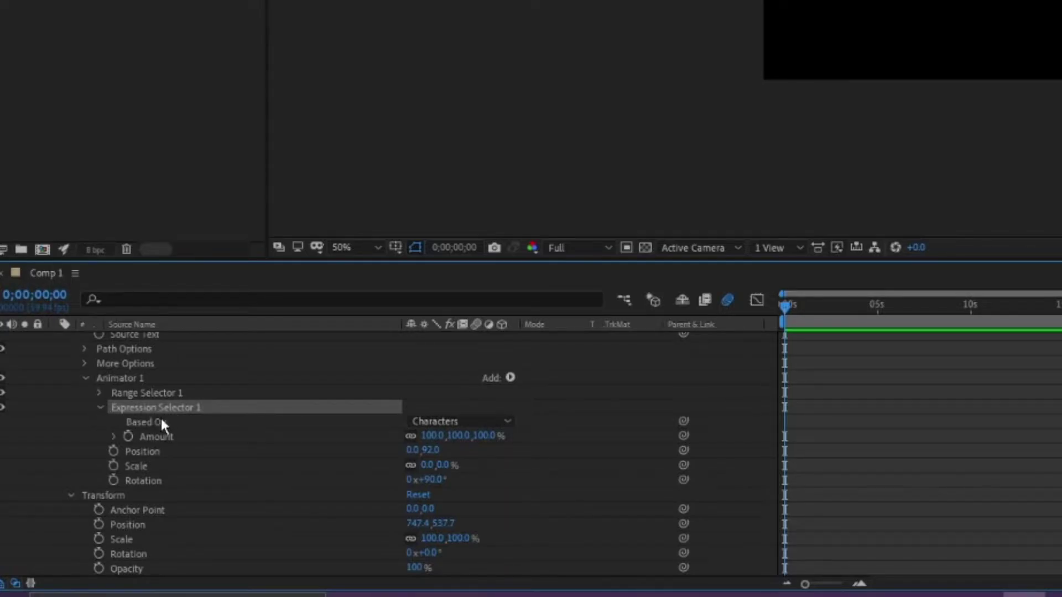
click(162, 420)
click(153, 438)
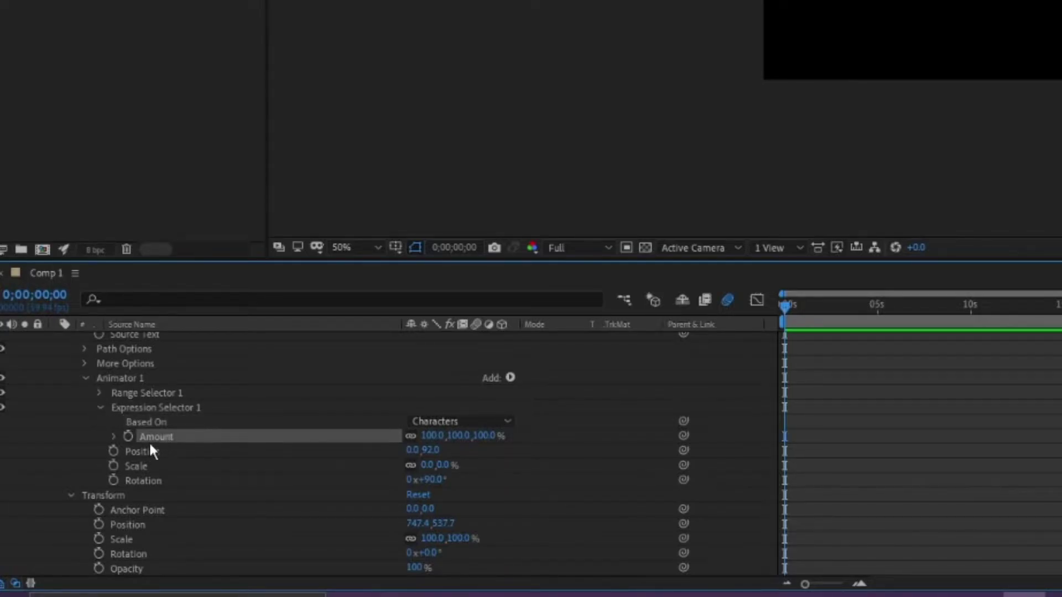
click(113, 437)
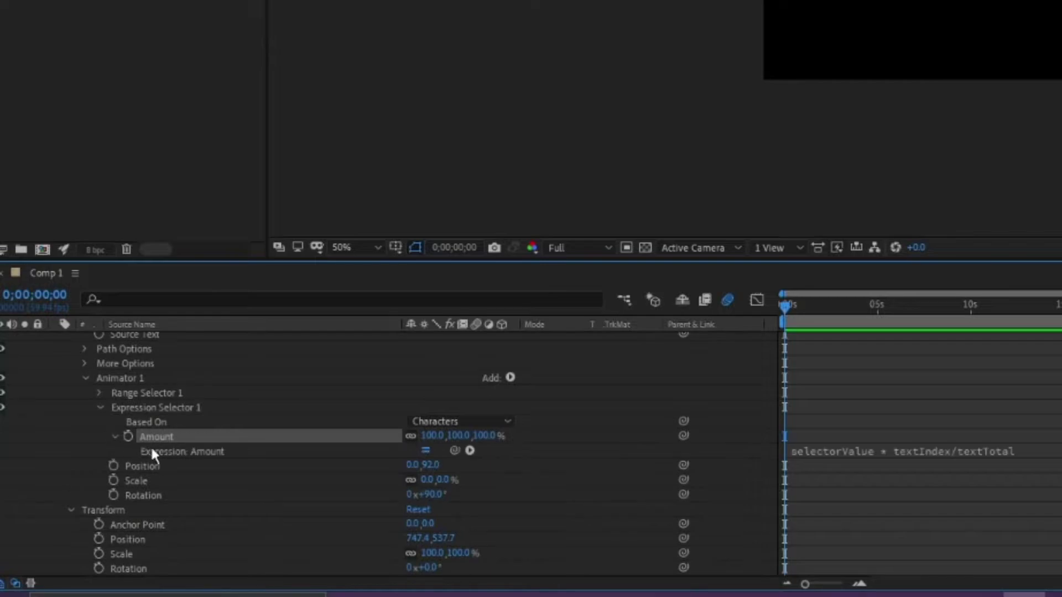
scroll(166, 447, down, 1)
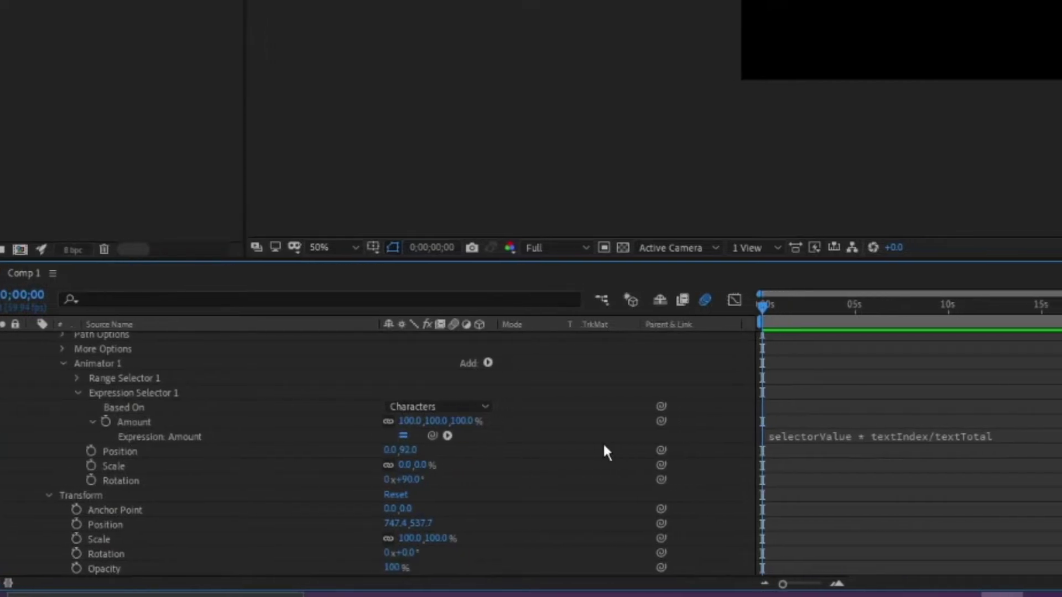
Replace the selector's Amount expression with the copied per-character bounce code using freq 2, amplitude 80 and decay 8.0
click(876, 448)
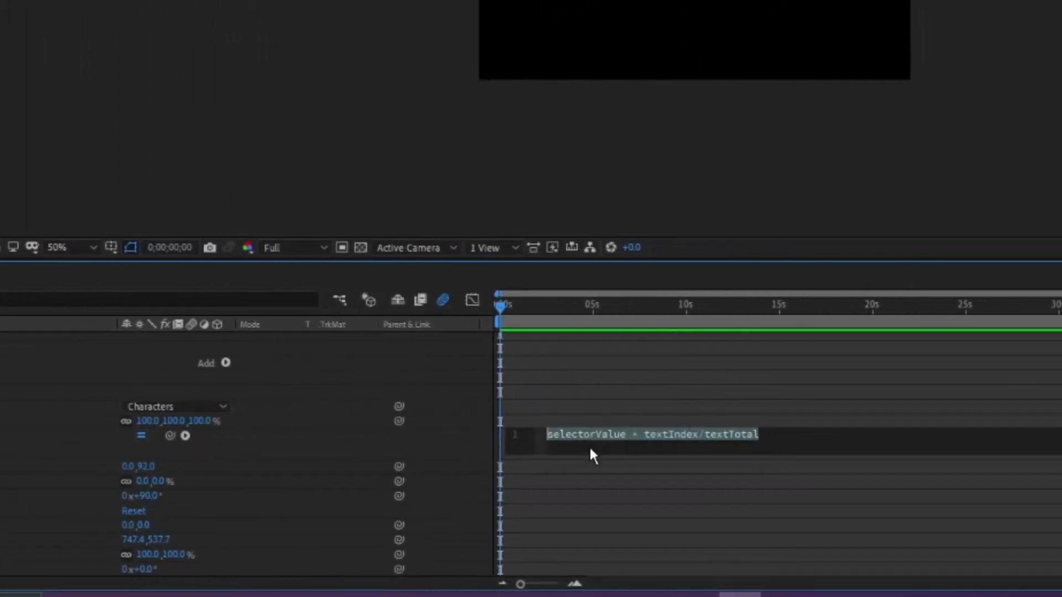
scroll(589, 446, up, 3)
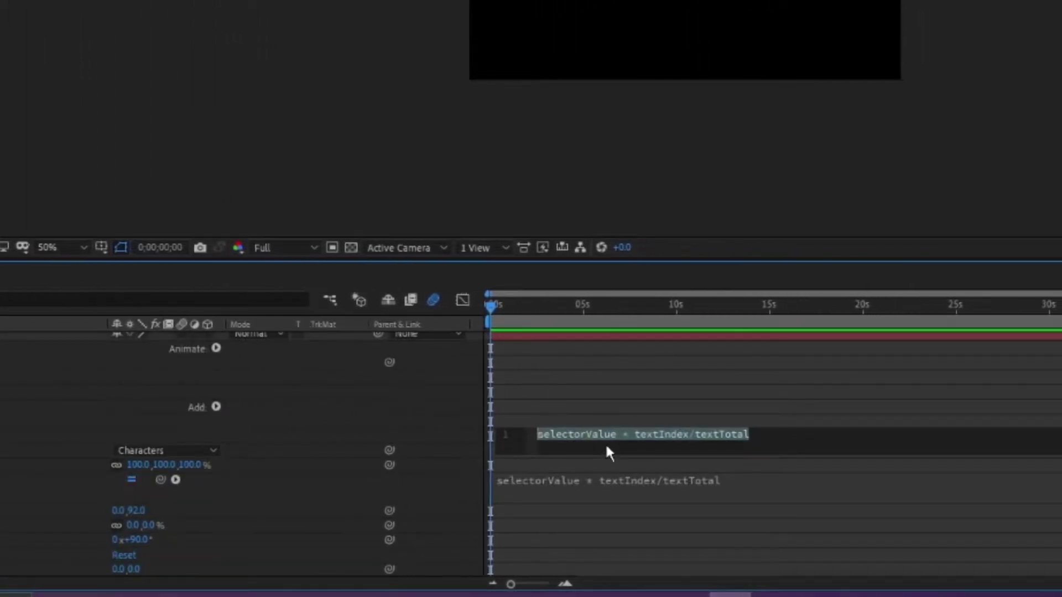
click(702, 435)
drag(752, 434, 489, 435)
key(BackSpace)
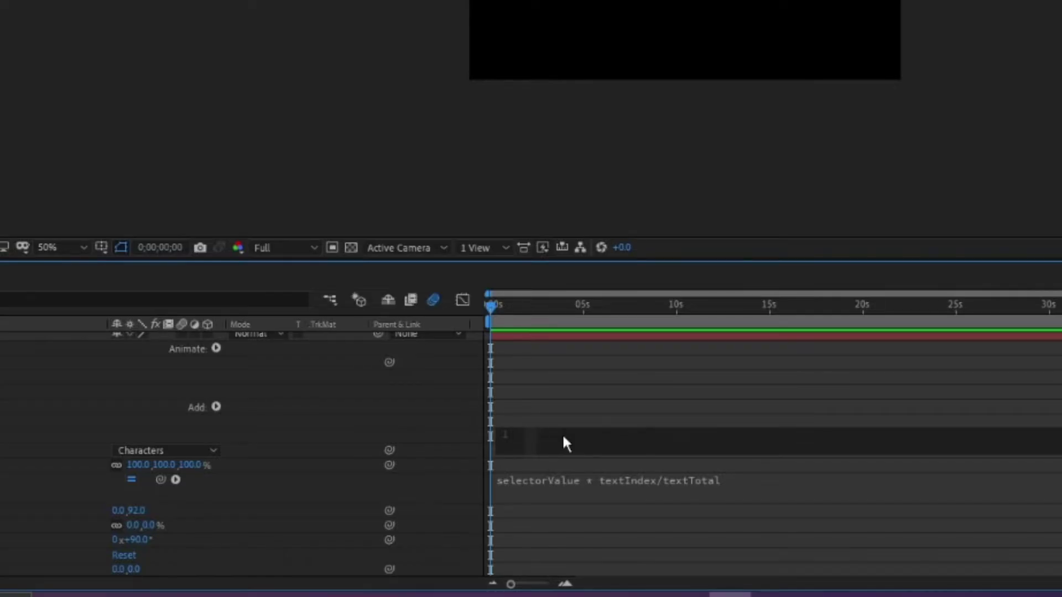
key(ctrl+v)
drag(589, 454, 589, 529)
scroll(626, 497, up, 2)
scroll(626, 497, down, 2)
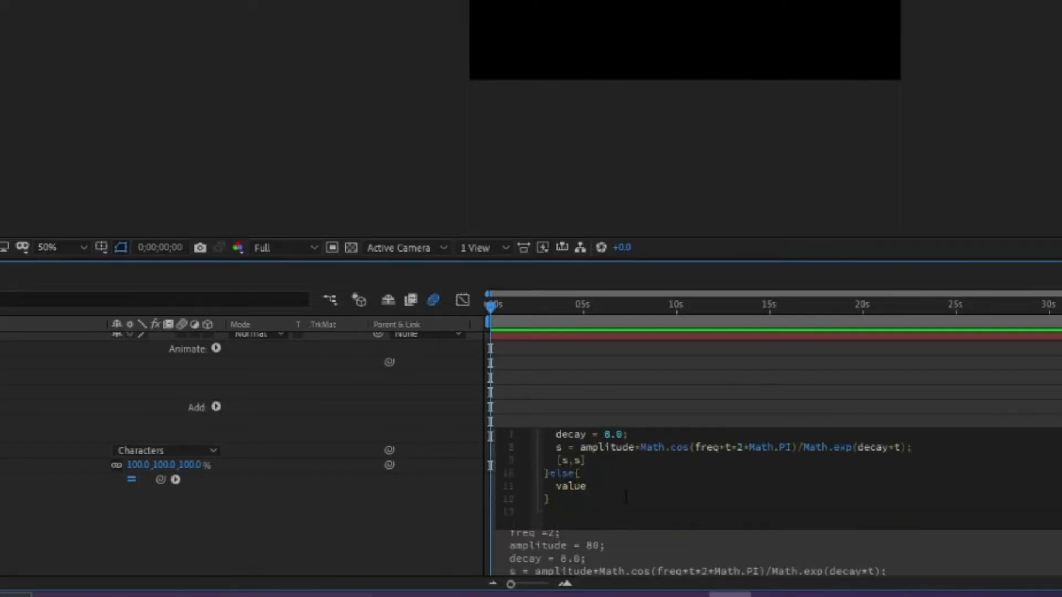
click(514, 338)
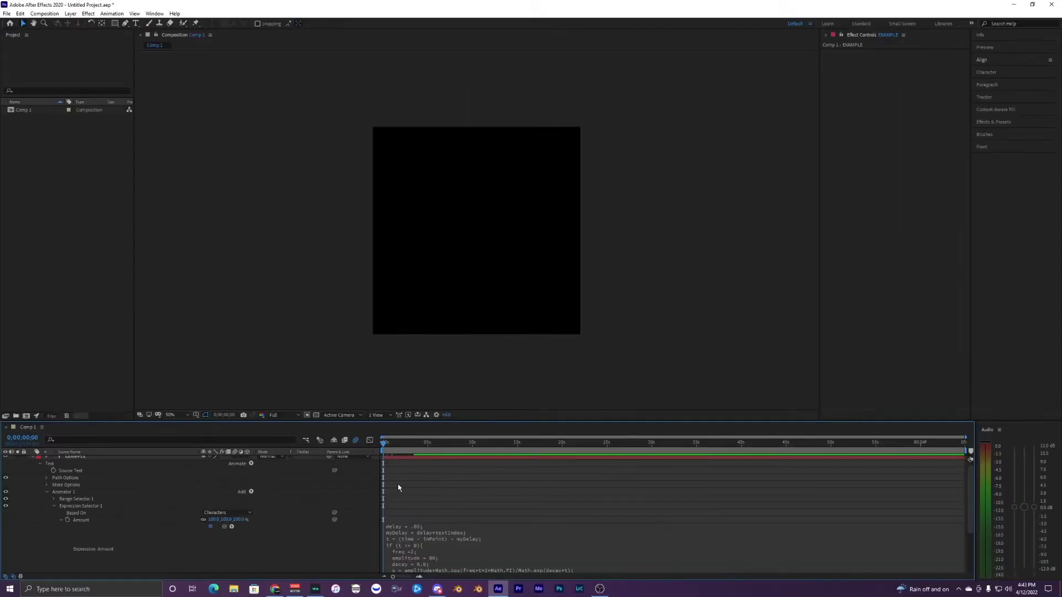
Preview the EXAMPLE reveal animation from the first frame and collapse the layer's Text group
key(space)
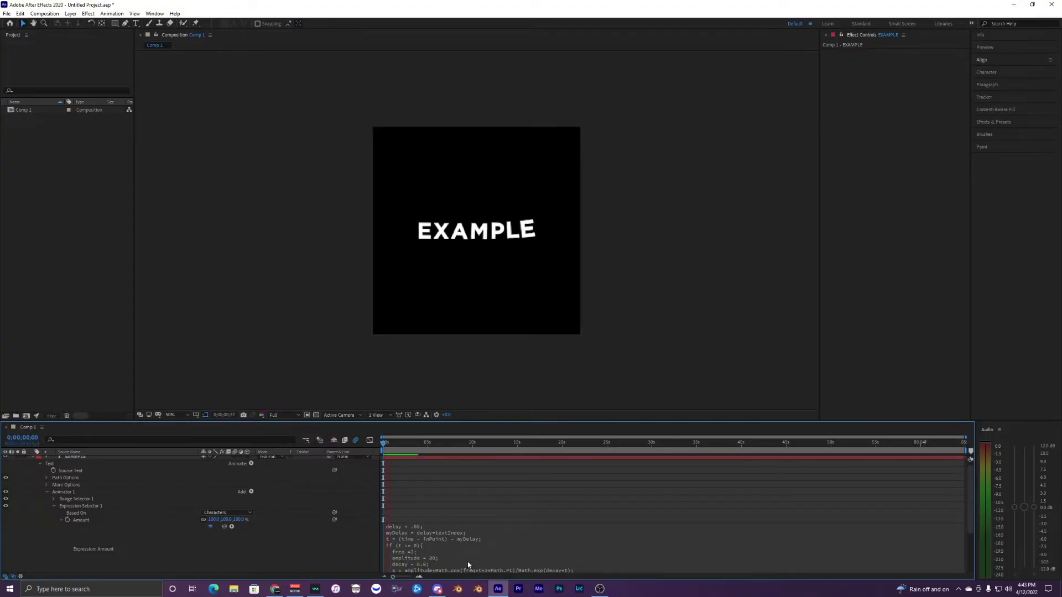
scroll(422, 520, down, 3)
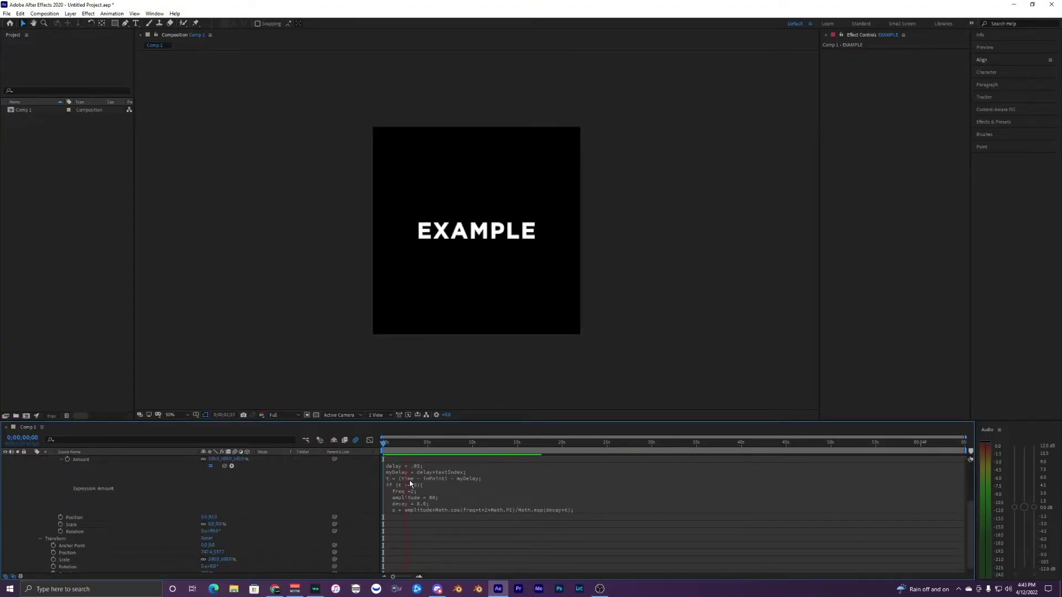
key(space)
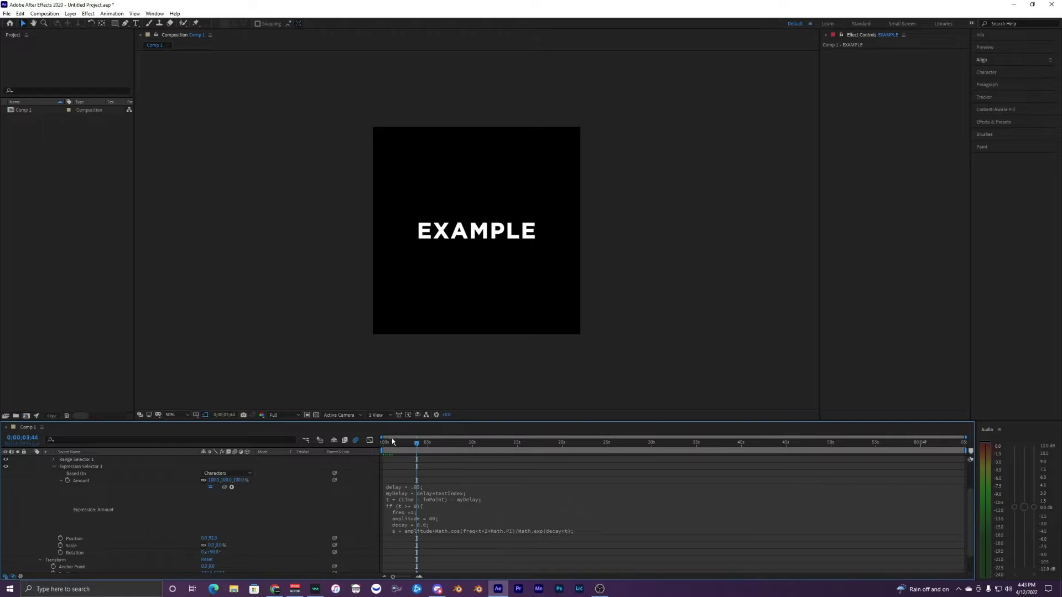
drag(392, 441, 360, 441)
scroll(90, 517, up, 3)
click(41, 468)
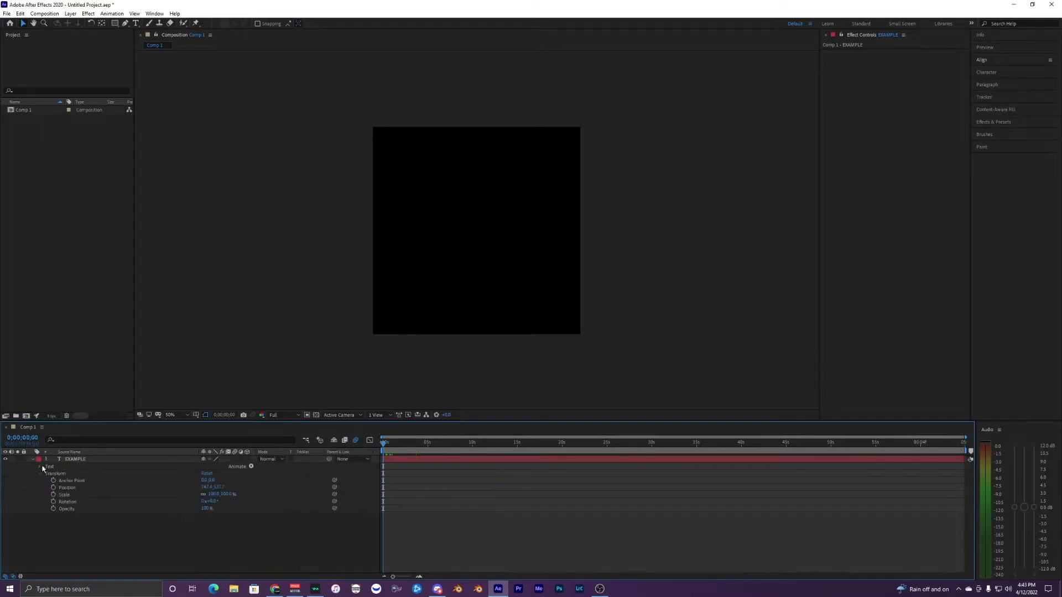
key(space)
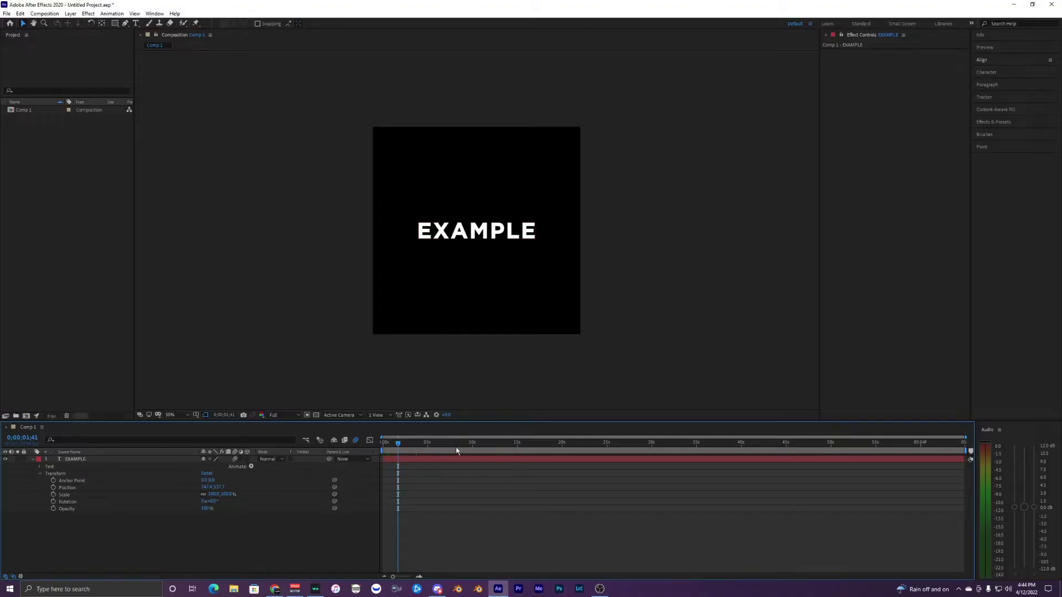
drag(398, 443, 349, 446)
key(space)
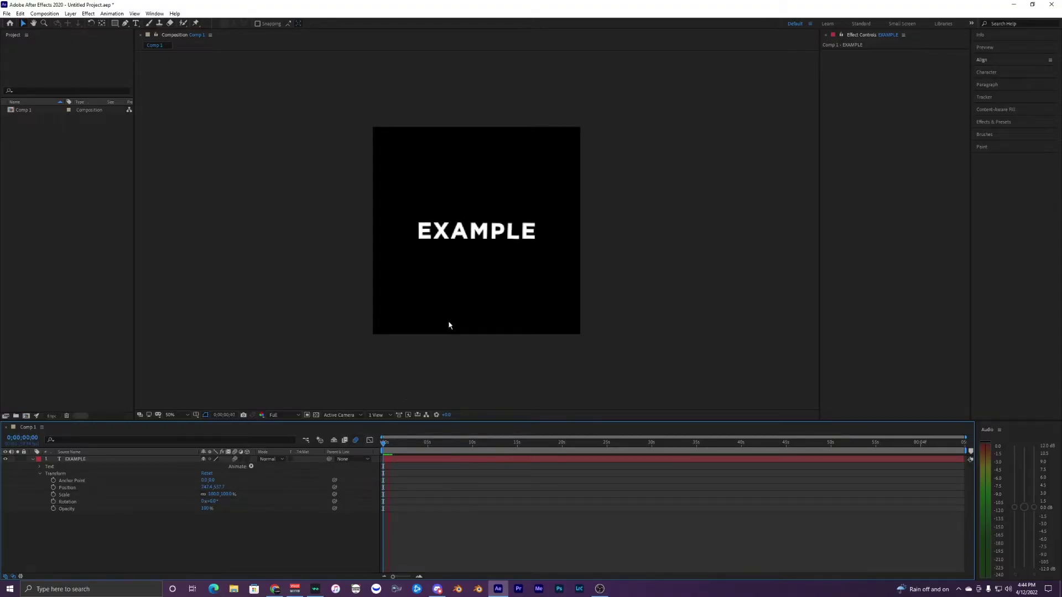
Replace the text EXAMPLE with the placeholder text lelekjfjf
scroll(473, 239, up, 1)
click(461, 231)
double_click(462, 231)
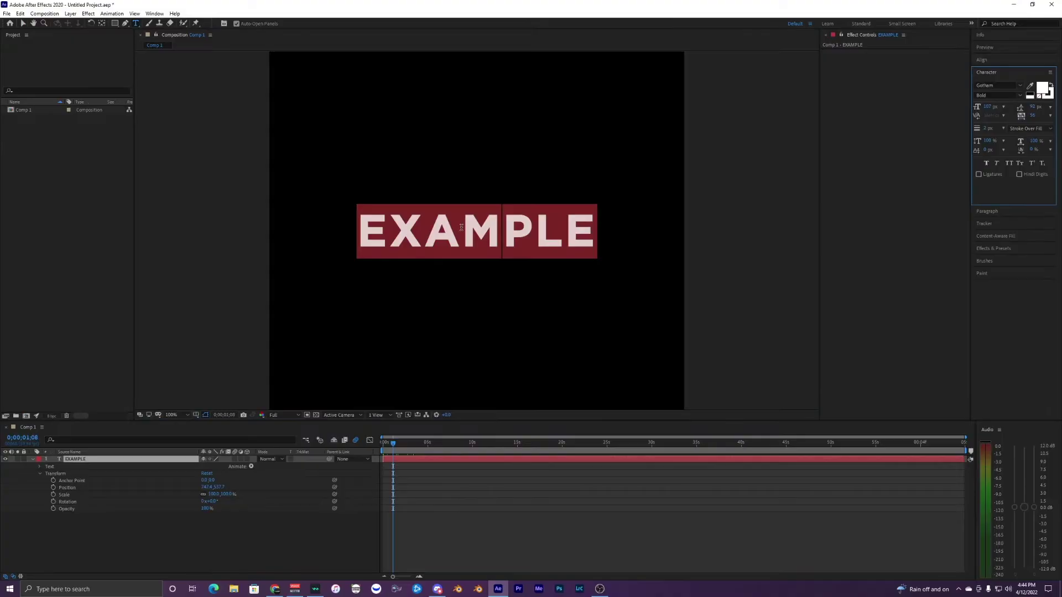
text(lelekjfjf)
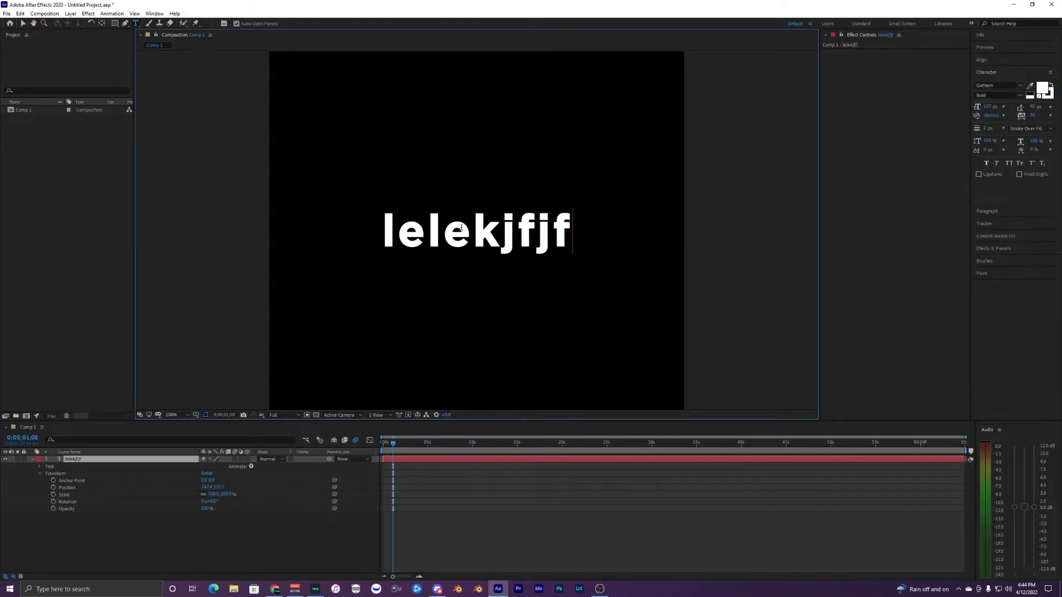
Preview the per-character bounce on the lelekjfjf text from the first frame
scroll(455, 271, down, 3)
drag(395, 443, 332, 439)
scroll(463, 284, up, 1)
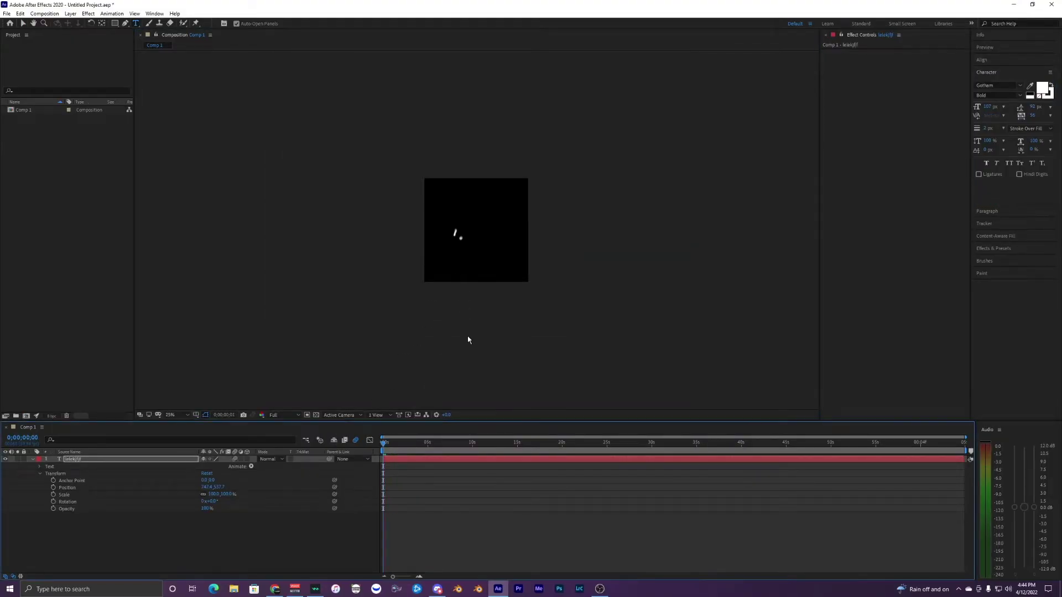
key(space)
drag(393, 446, 374, 449)
key(space)
key(space)
scroll(483, 230, up, 1)
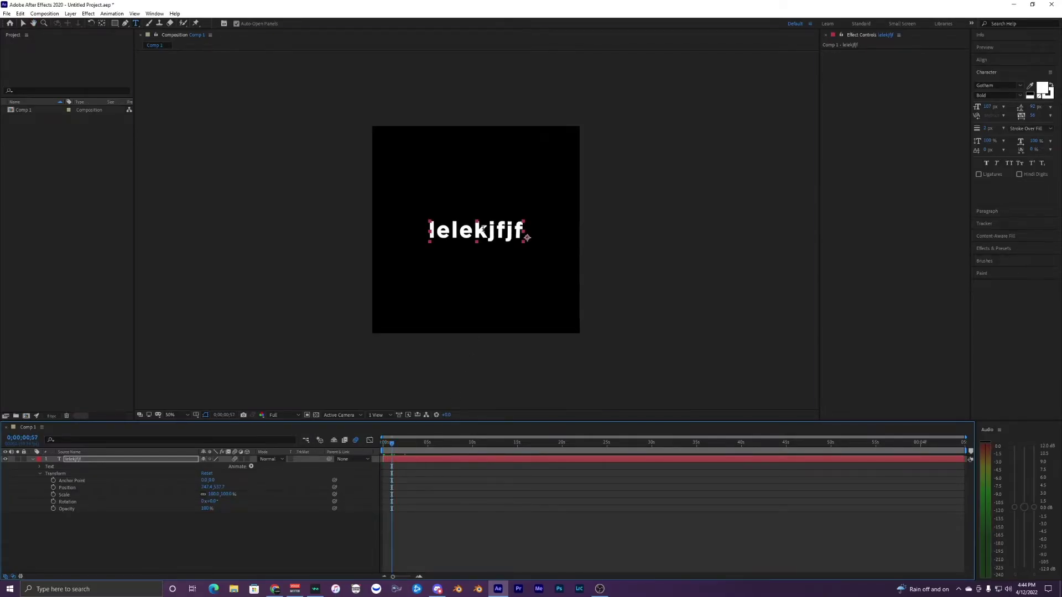
double_click(483, 229)
click(380, 465)
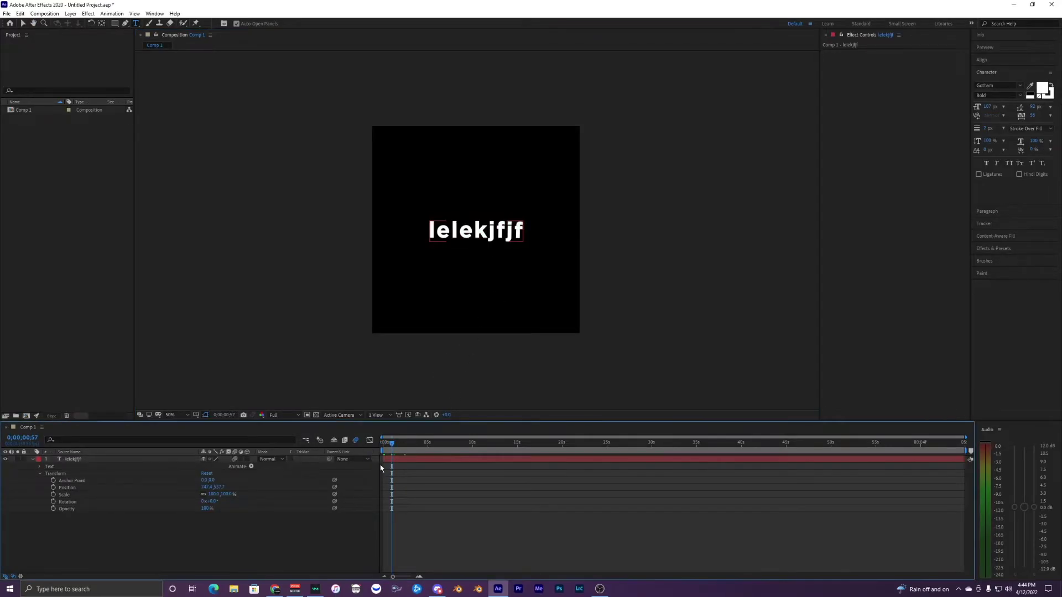
click(391, 459)
mouse_move(393, 446)
mouse_down()
mouse_move(377, 450)
mouse_move(387, 447)
mouse_up()
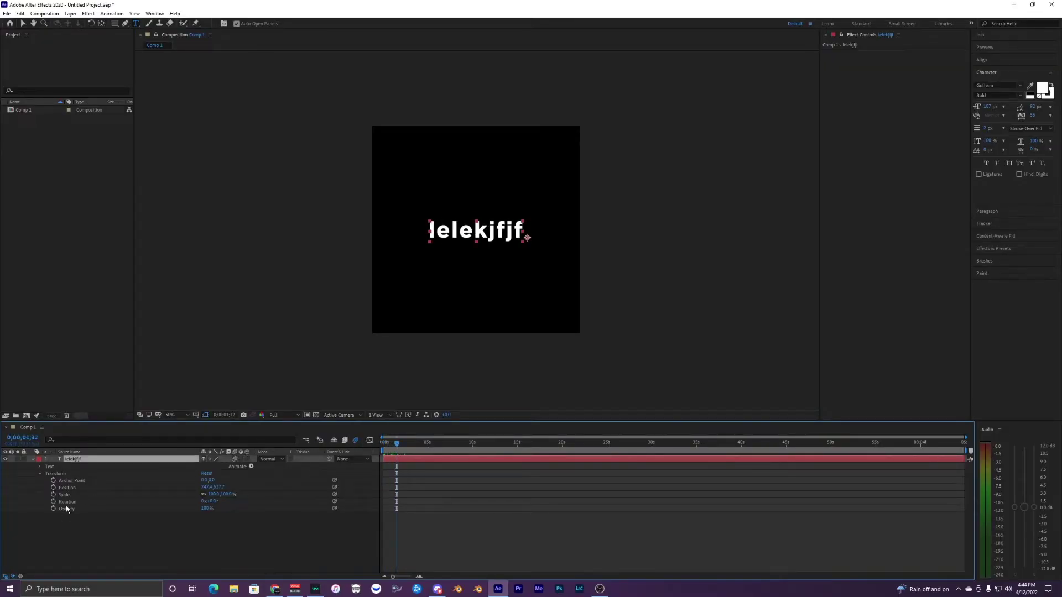
Try to save the layer's Text and Transform property groups as an animation preset named "pop up"
click(41, 484)
click(39, 474)
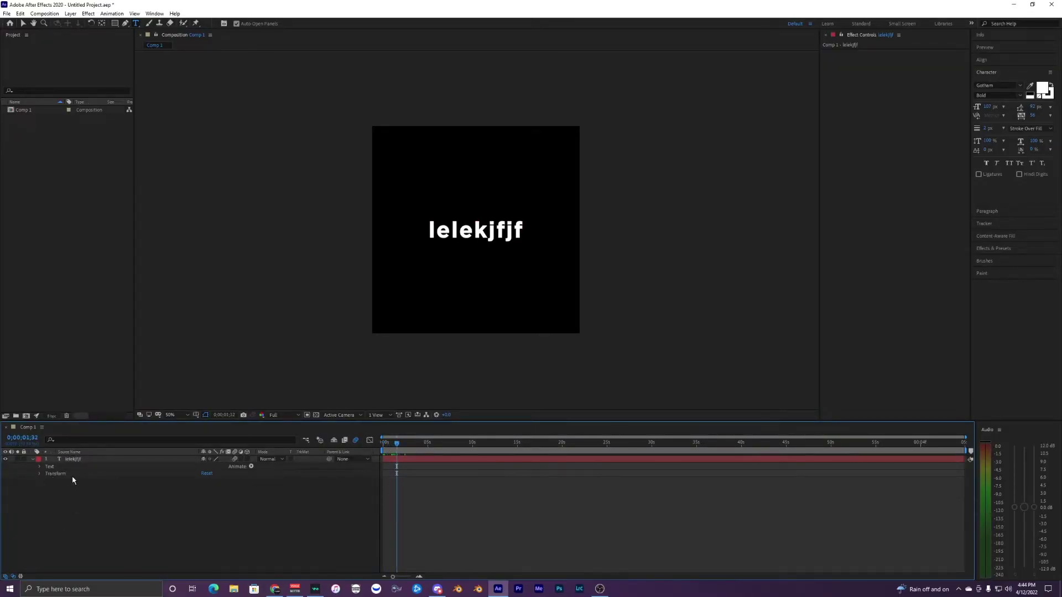
drag(56, 488, 76, 459)
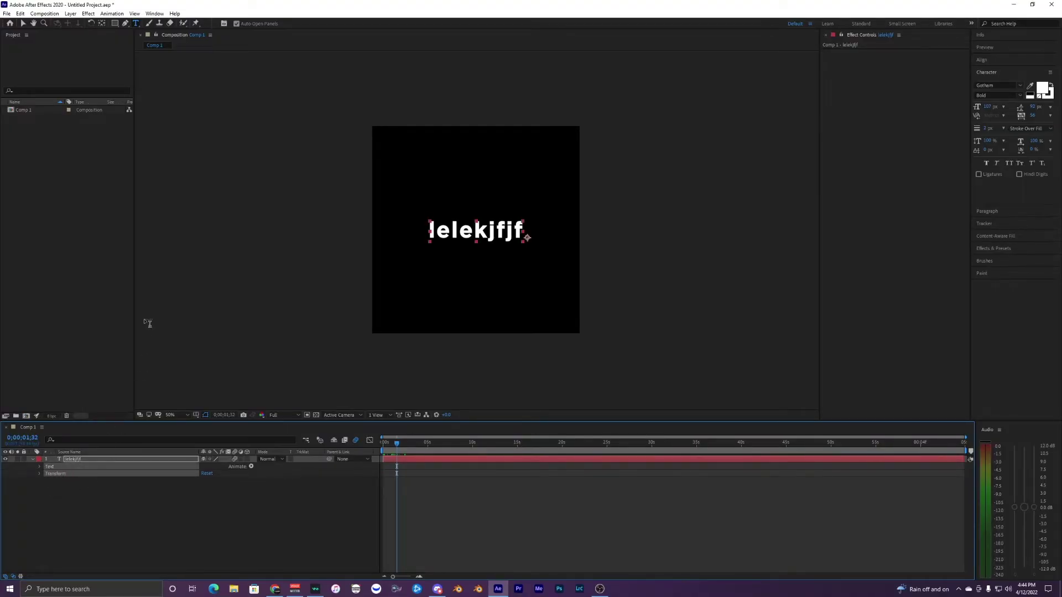
click(118, 16)
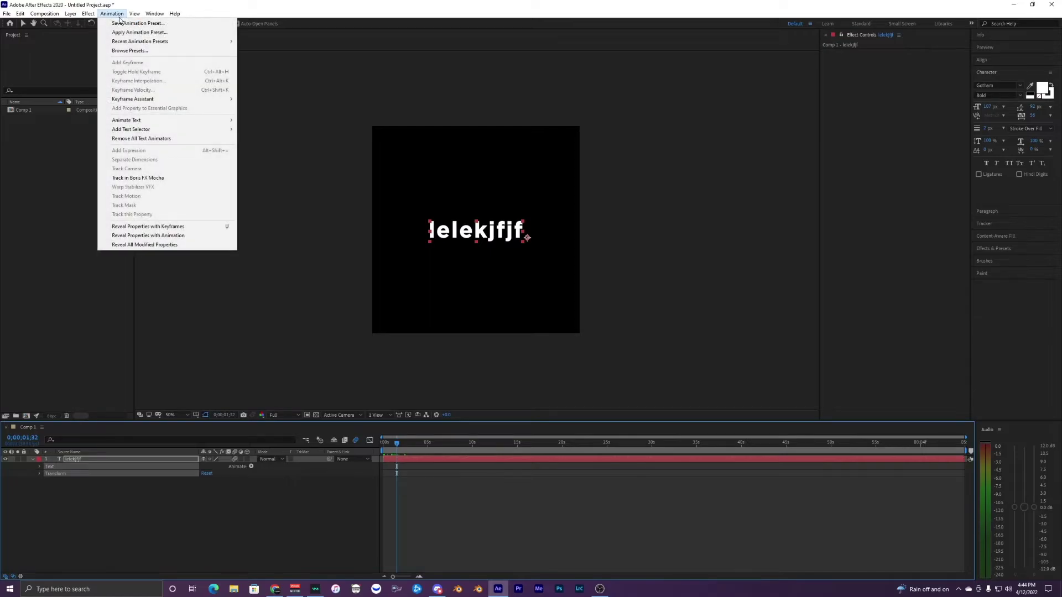
click(121, 23)
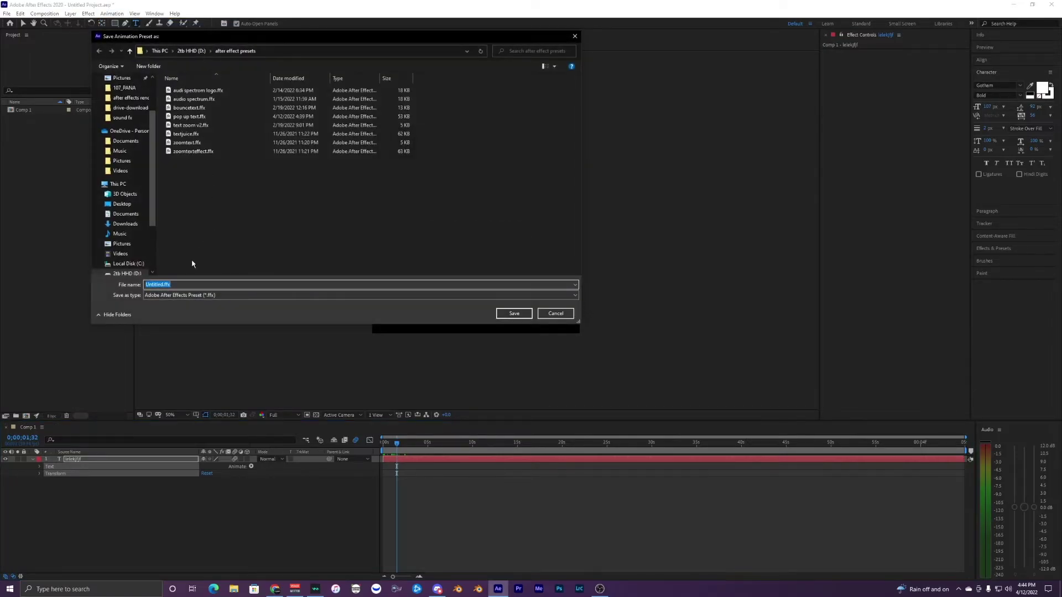
text(pop up)
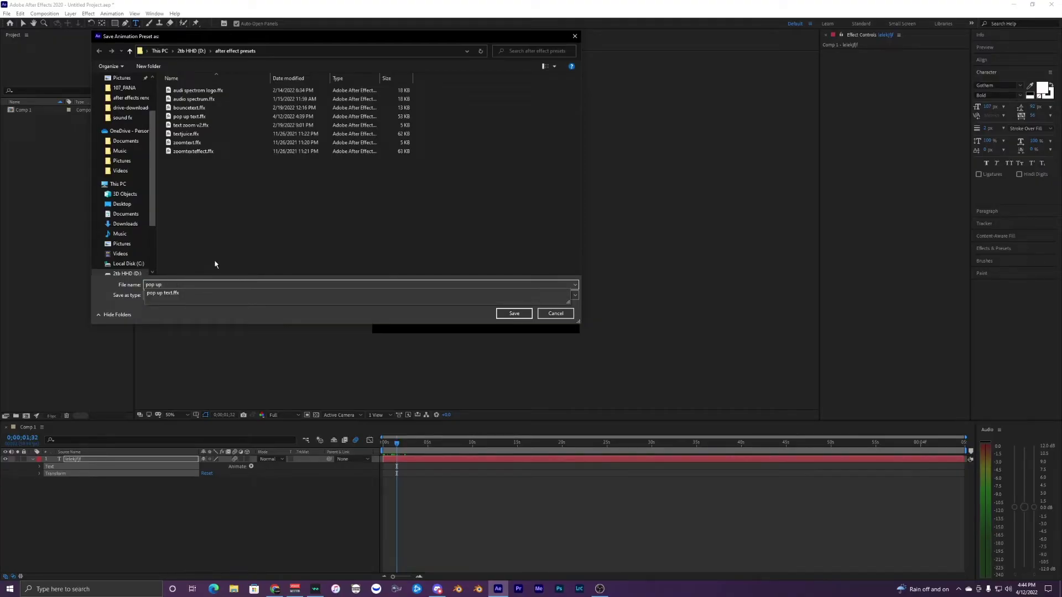
click(181, 269)
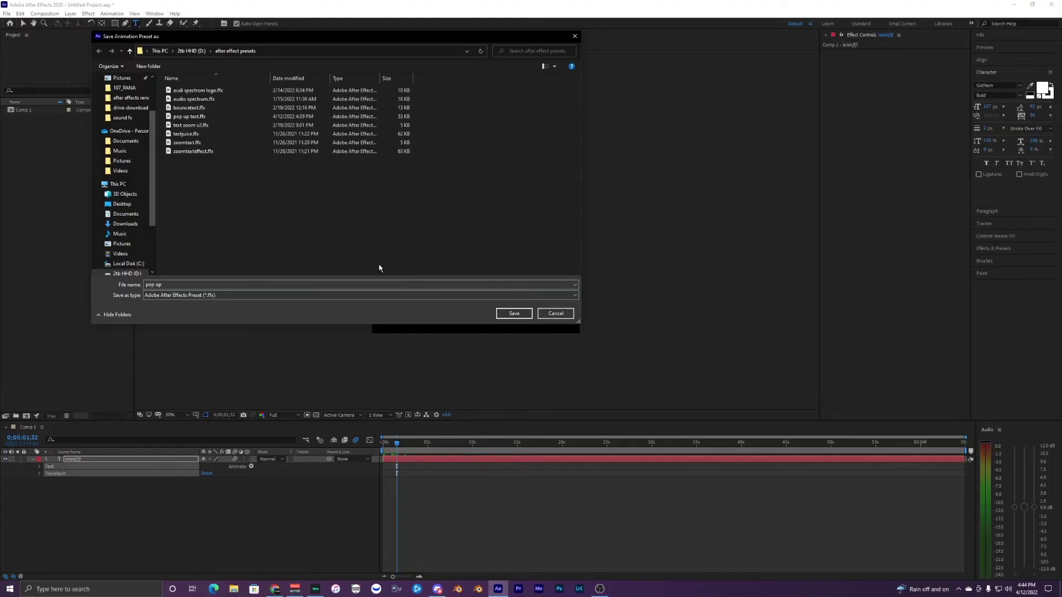
click(554, 314)
Delete the lelekjfjf layer and create a new text layer reading POP UP in the middle of the composition
click(380, 480)
click(409, 460)
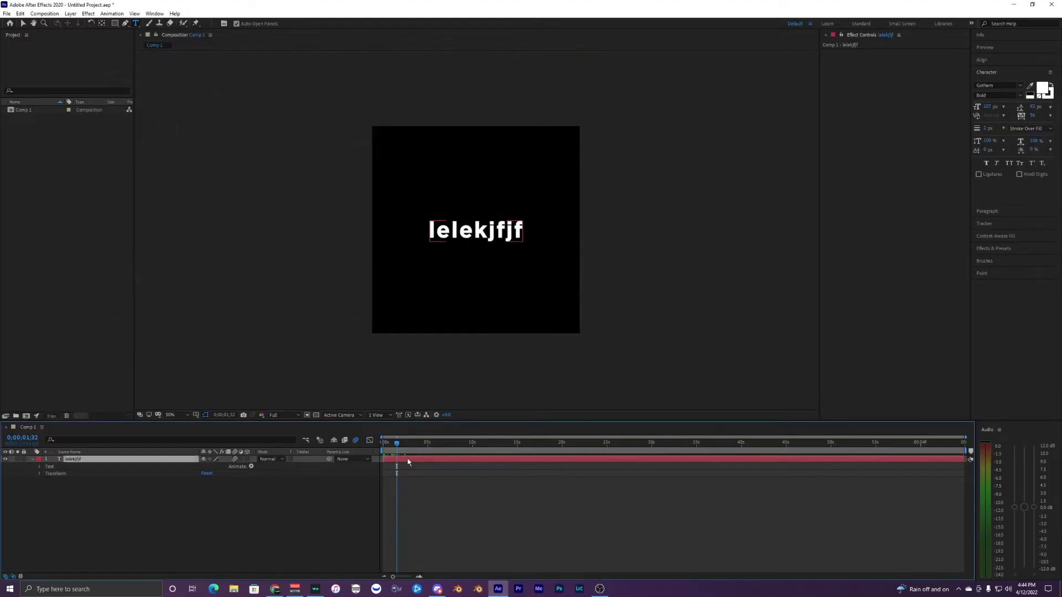
key(Delete)
drag(426, 218, 545, 238)
text(POP UP)
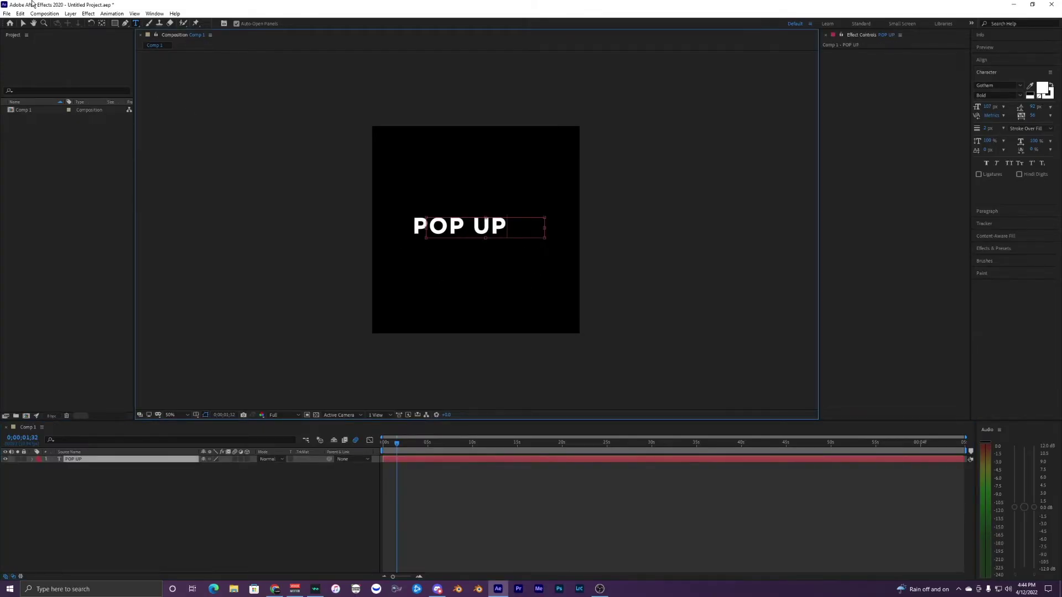
Center the POP UP layer horizontally and vertically in the composition
click(31, 23)
click(23, 24)
click(213, 112)
click(461, 232)
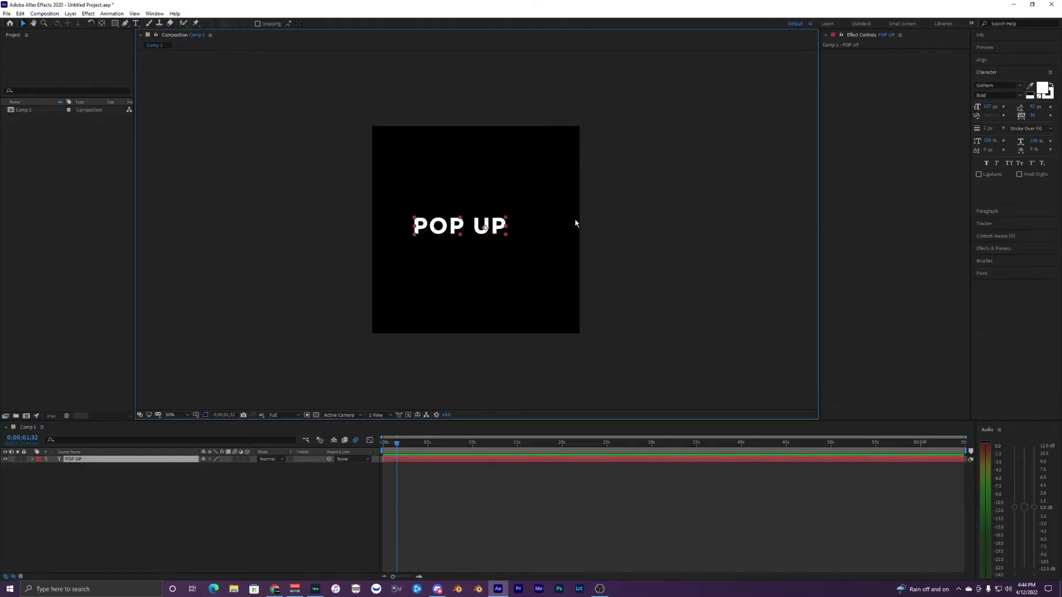
click(982, 60)
click(994, 80)
click(1036, 81)
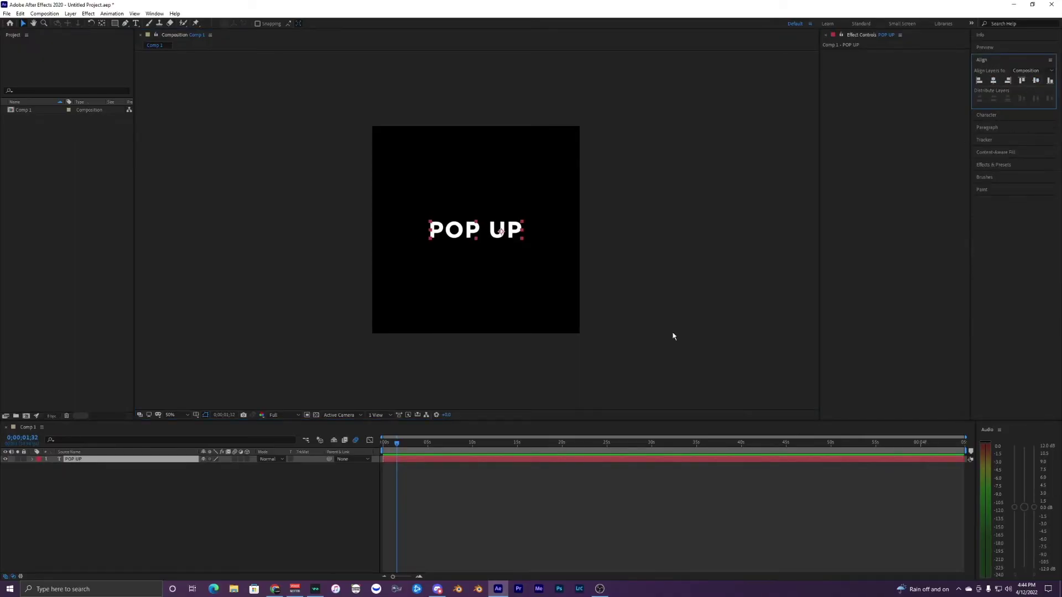
Apply the animation preset "pop up text.ffx" to the POP UP layer
click(399, 490)
click(402, 462)
click(111, 14)
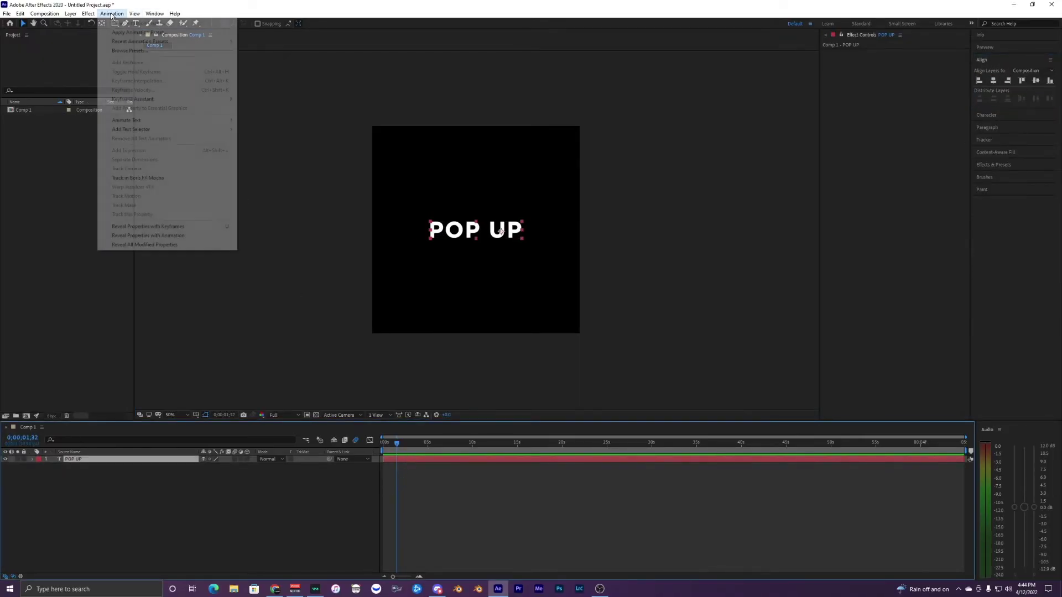
click(133, 33)
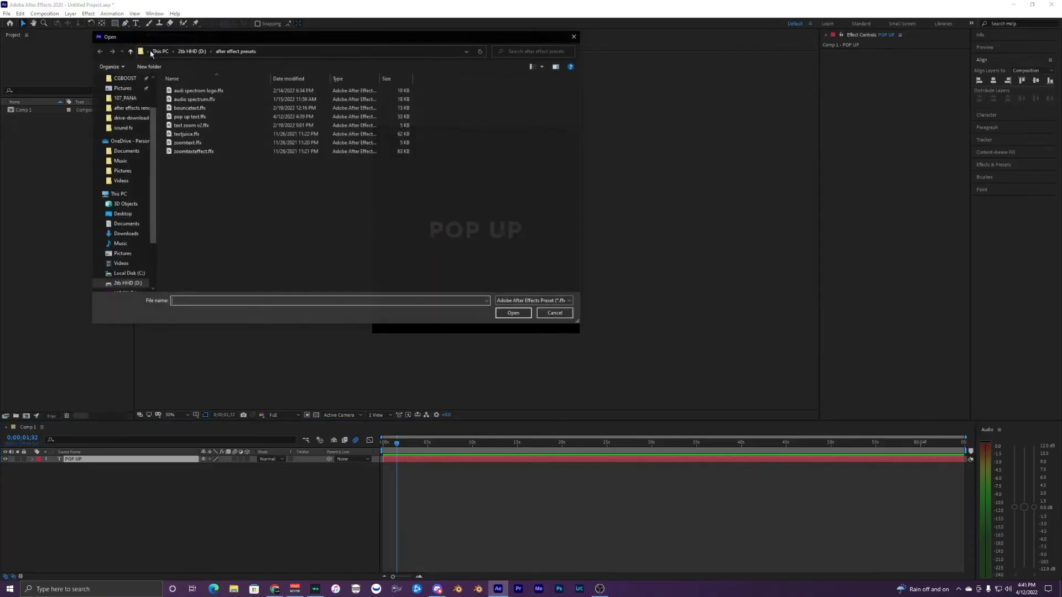
click(200, 134)
click(223, 118)
click(513, 314)
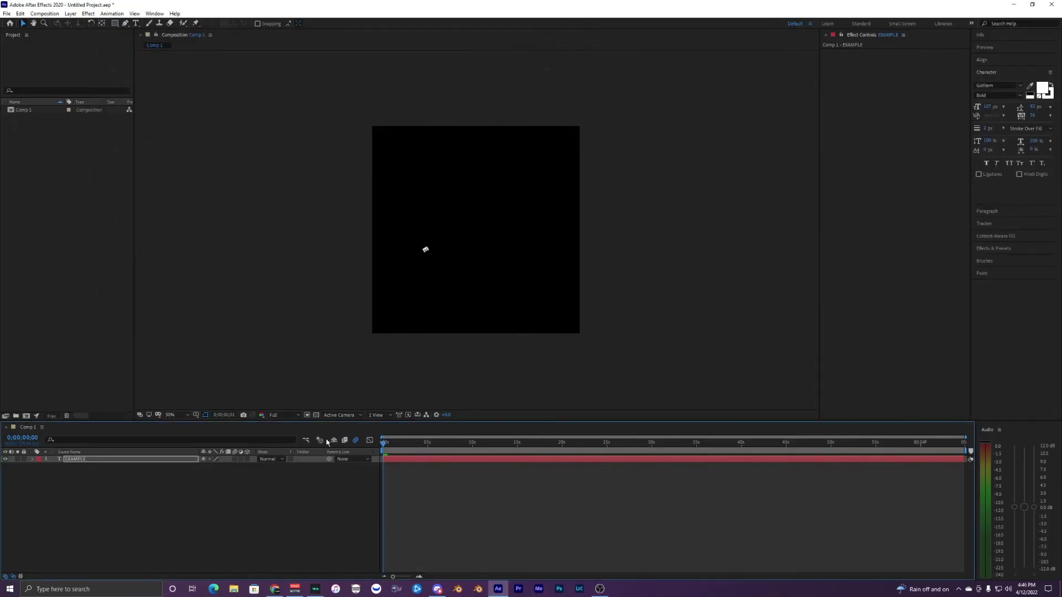
Replace the text EXAMPLE on the preset-animated layer with POP UP
drag(385, 444, 397, 444)
scroll(471, 241, up, 2)
double_click(485, 231)
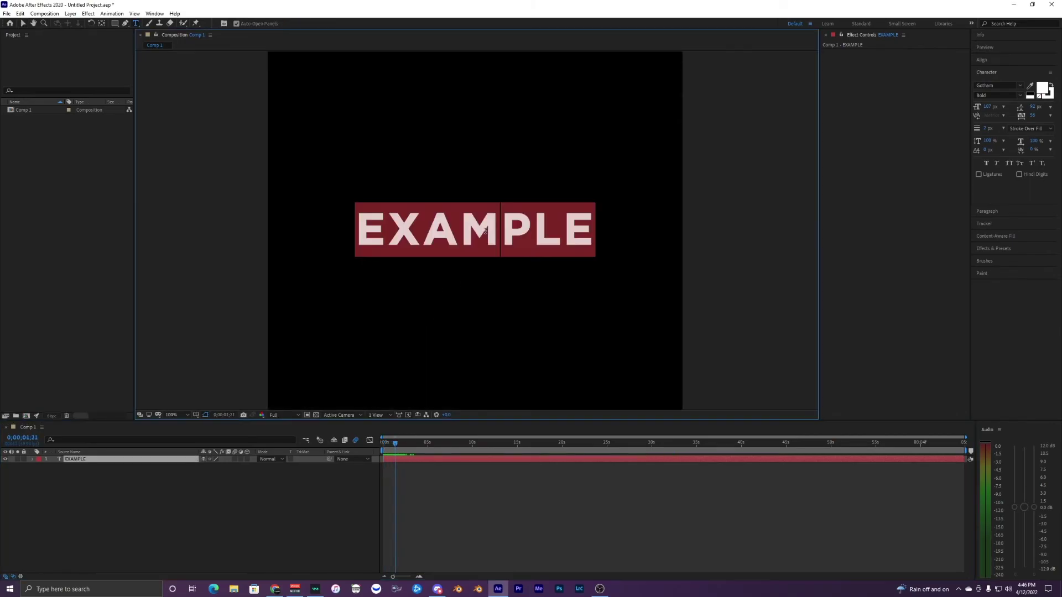
text(POP UP)
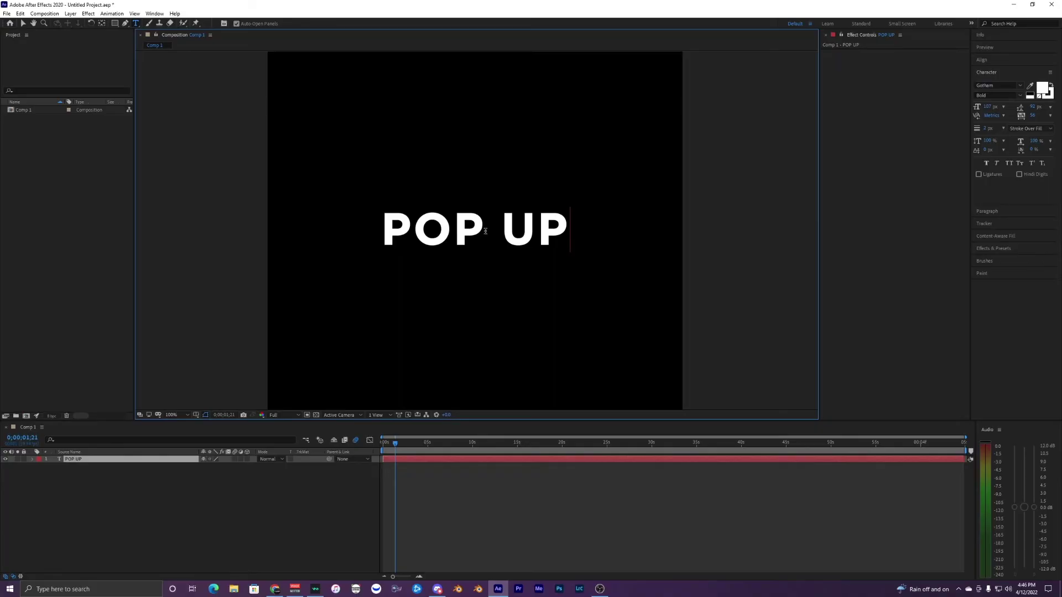
scroll(468, 259, down, 2)
click(400, 468)
click(401, 459)
Preview the POP UP animation from the first frame and inspect the layer's Text and Transform groups
drag(401, 446, 270, 443)
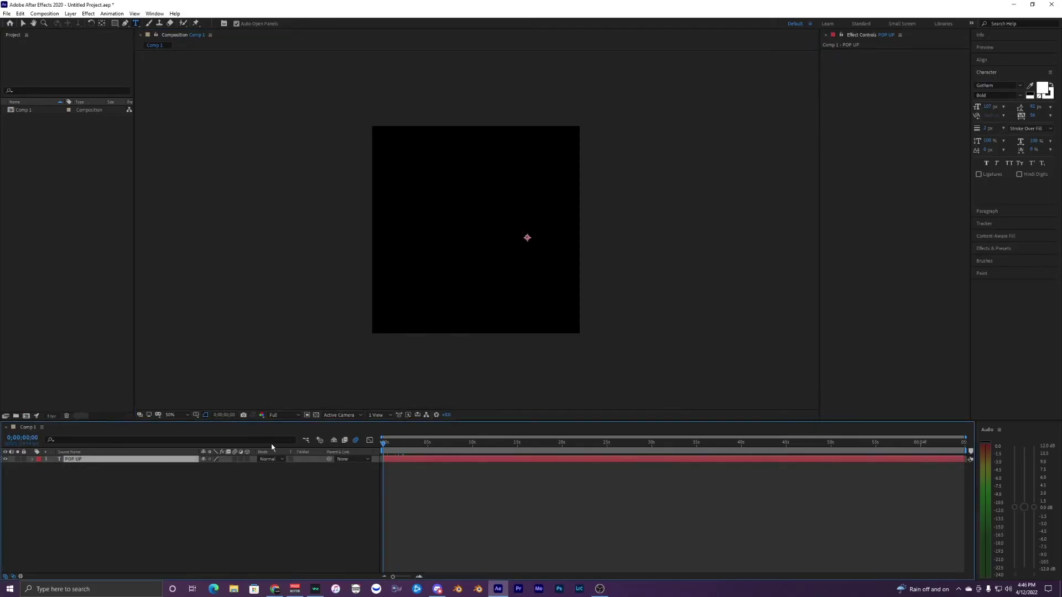
key(space)
drag(399, 444, 318, 440)
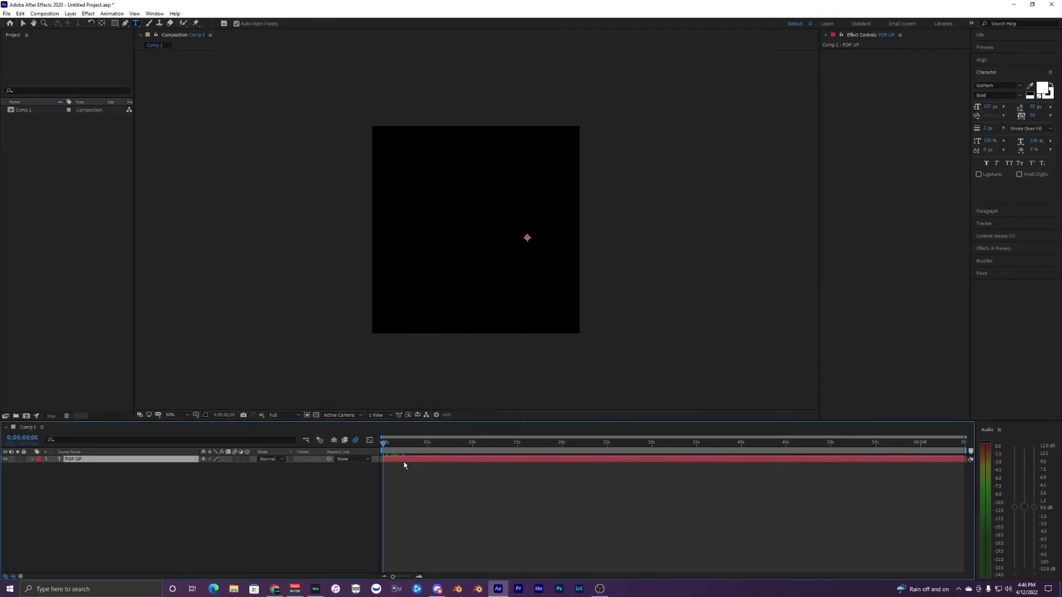
click(33, 459)
click(39, 474)
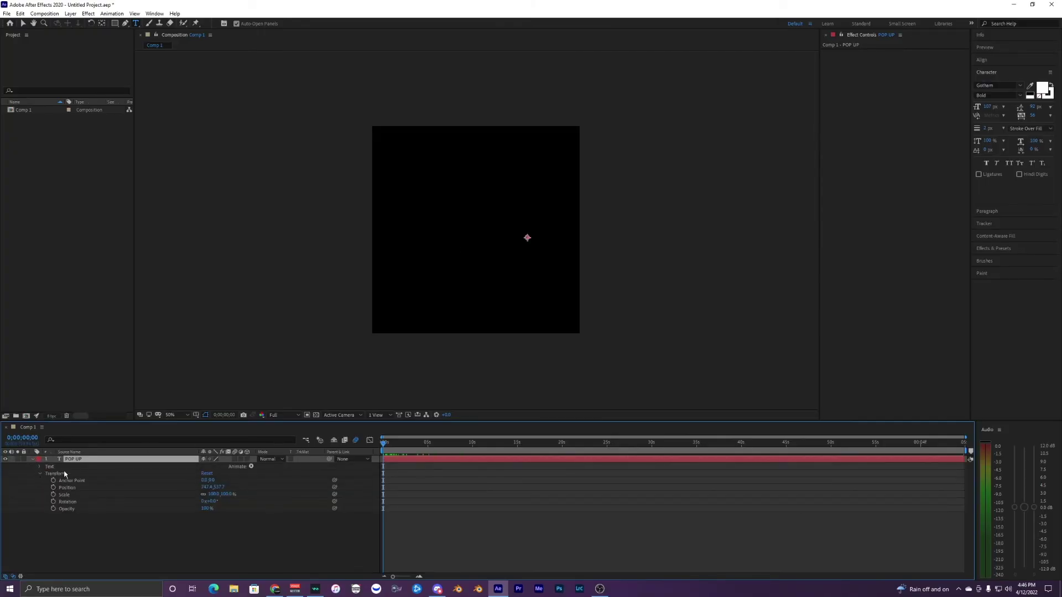
click(41, 473)
click(39, 467)
click(39, 467)
click(32, 459)
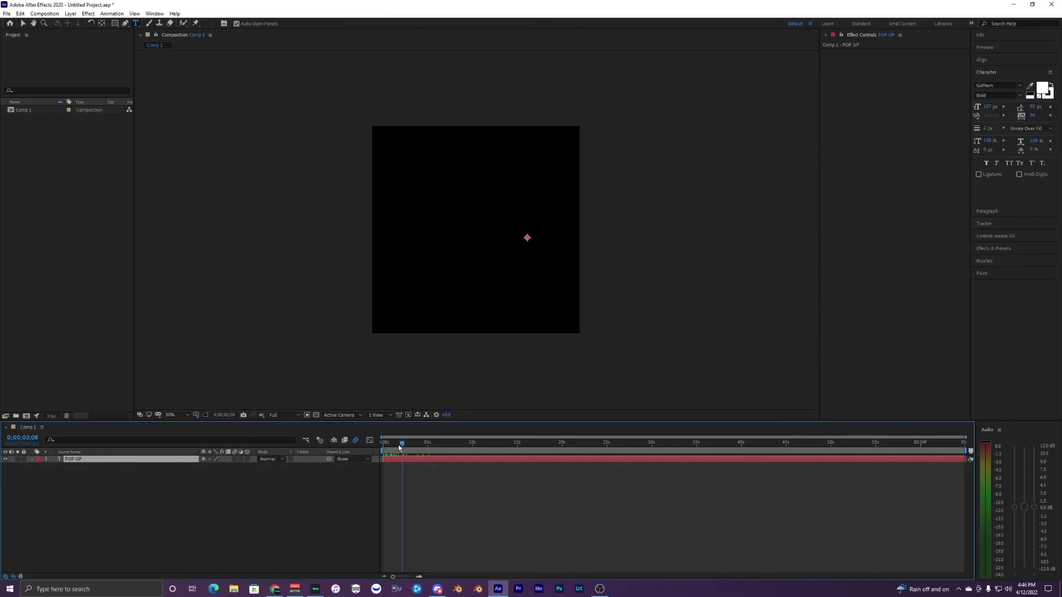
key(Home)
key(space)
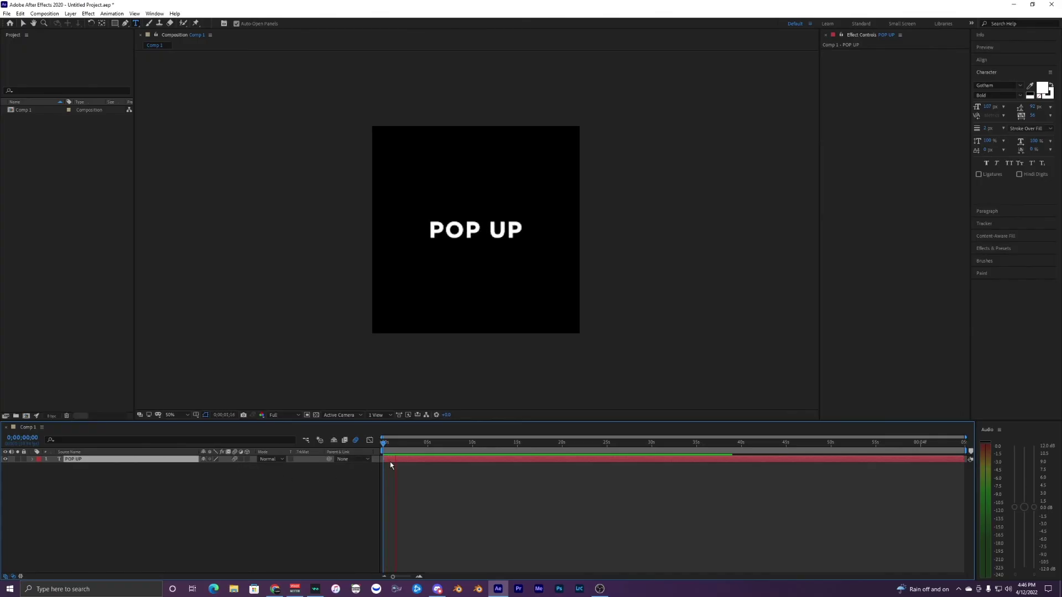